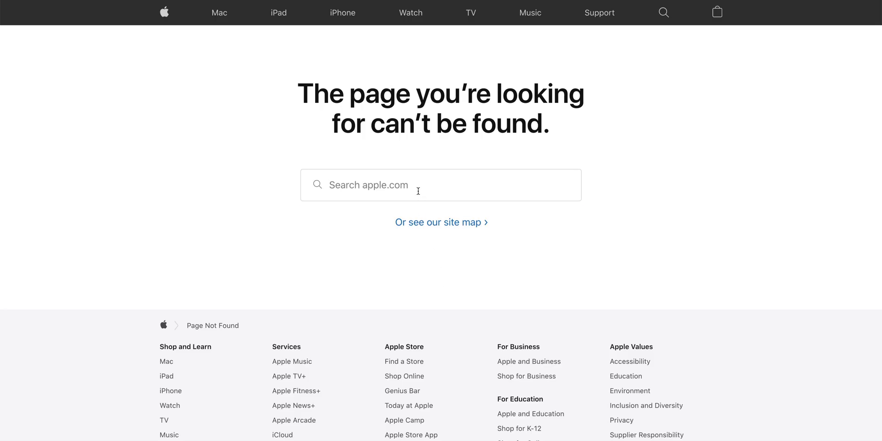
# Try the example 404 page's search box, then go to the portfolio's Home page
pyautogui.click(418, 191)
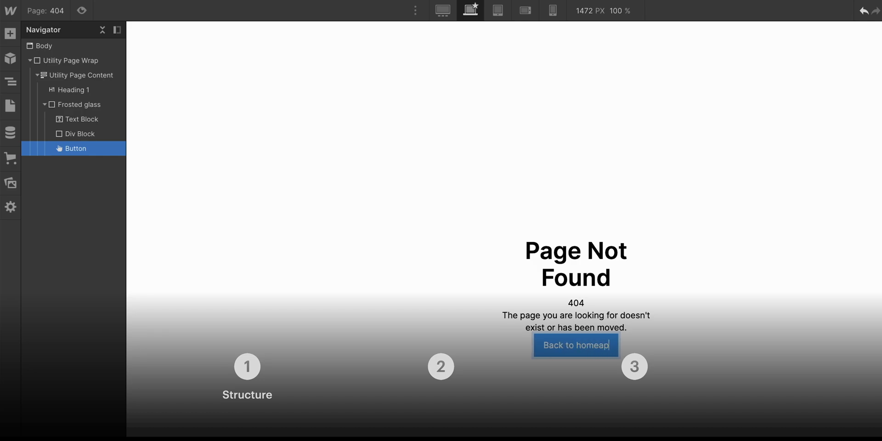
pyautogui.write('ge')
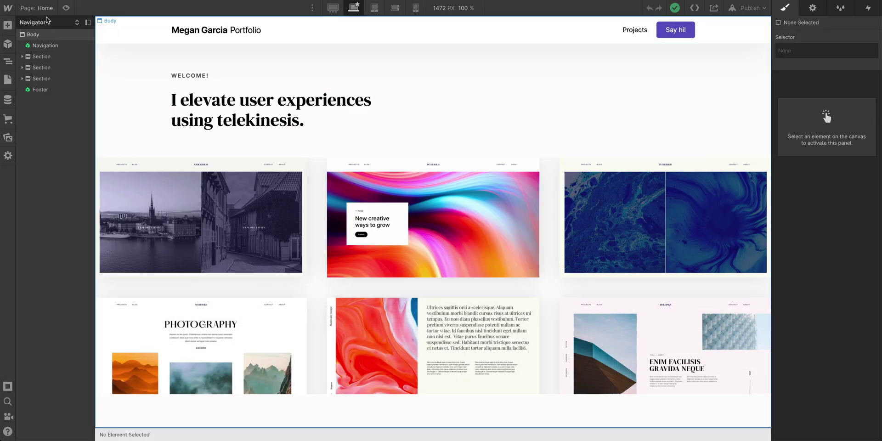
# Open the portfolio's 404 page and delete its exclamation-mark warning image
pyautogui.click(46, 10)
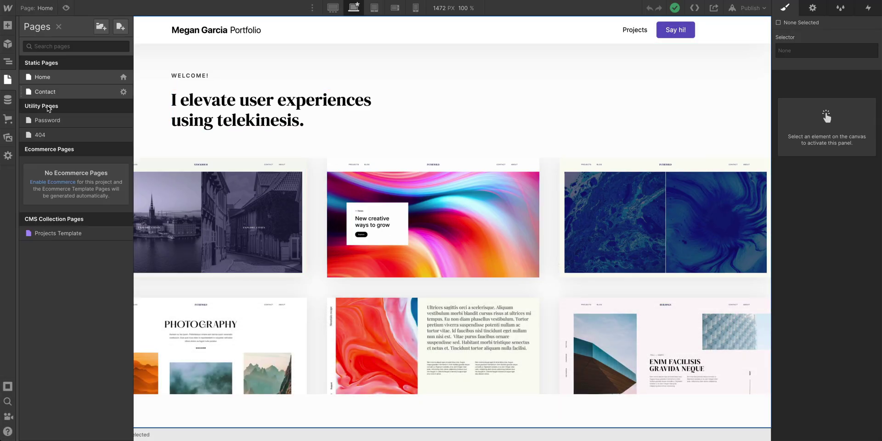
pyautogui.click(60, 129)
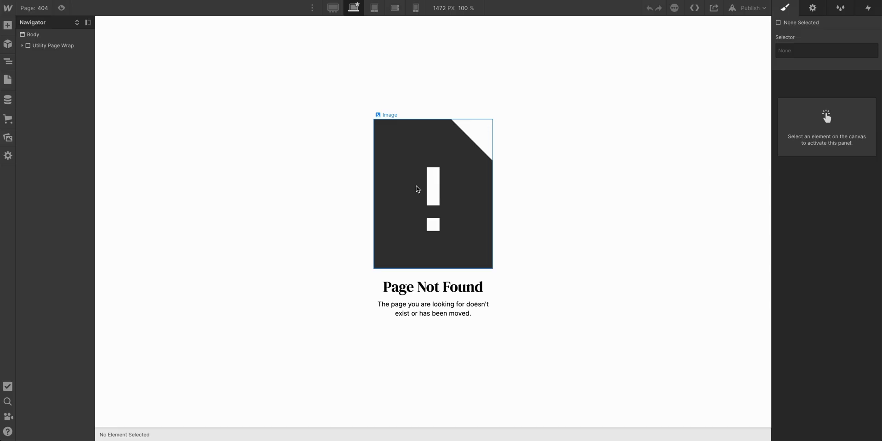
pyautogui.click(417, 189)
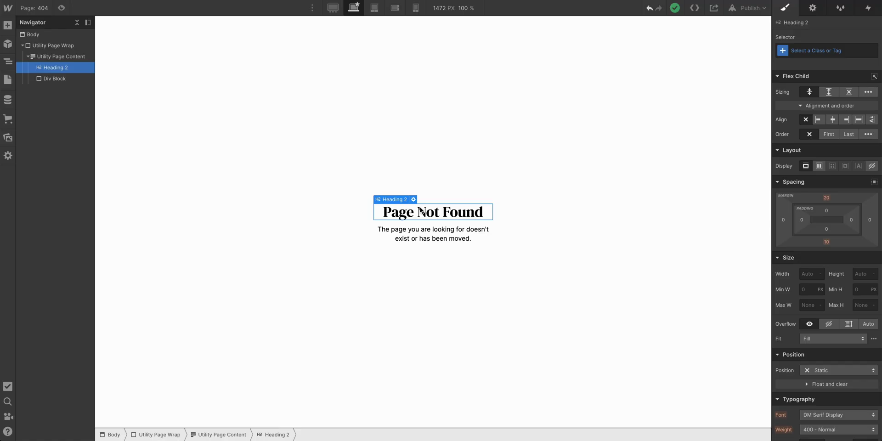
# Add a Div Block below the message and give it the class 'Frosted glass'
pyautogui.click(7, 25)
pyautogui.moveTo(36, 192); pyautogui.dragTo(466, 240)
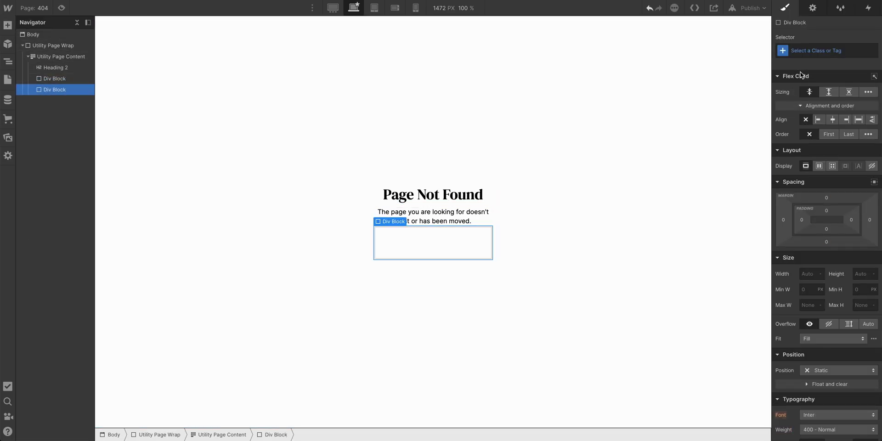
pyautogui.click(815, 46)
pyautogui.write('Frosted glass')
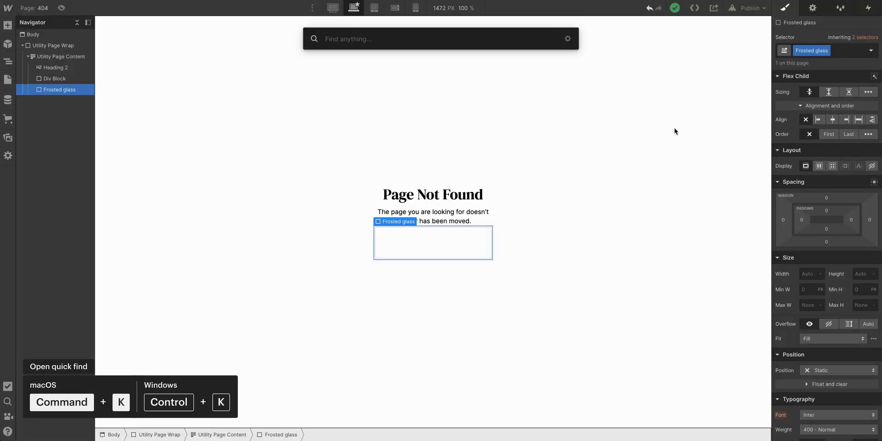
# Insert a '404' Text Block in Frosted glass and move the message paragraph after it
pyautogui.write('text')
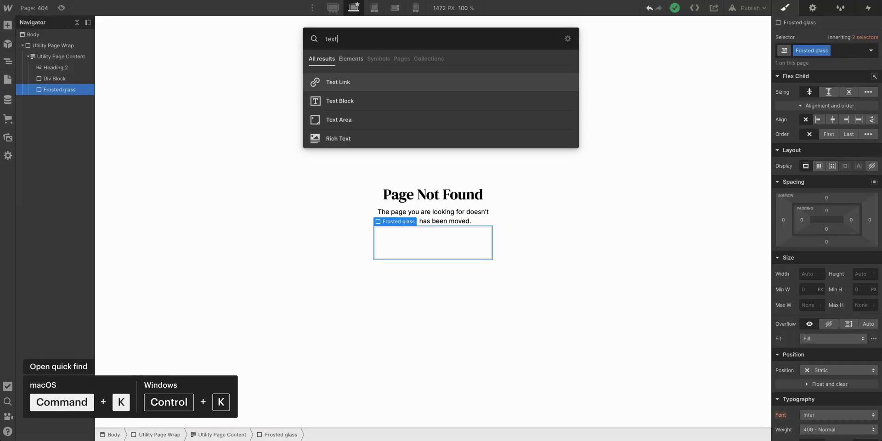
pyautogui.press('Down')
pyautogui.press('Return')
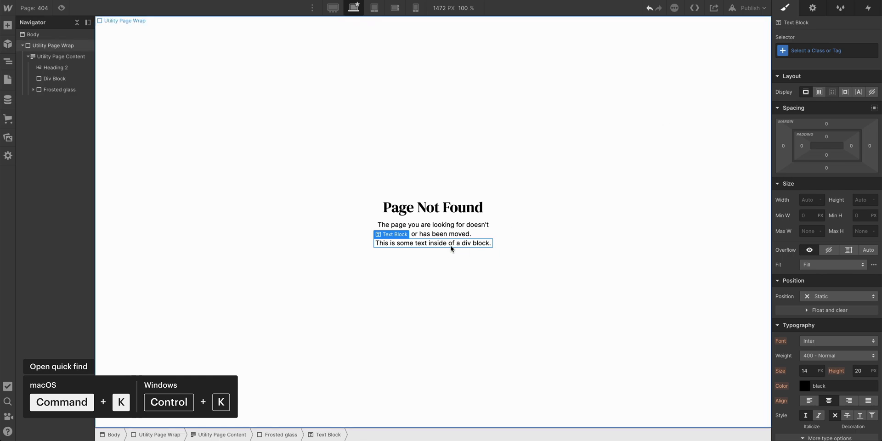
pyautogui.click(451, 246)
pyautogui.doubleClick(451, 245)
pyautogui.write('404')
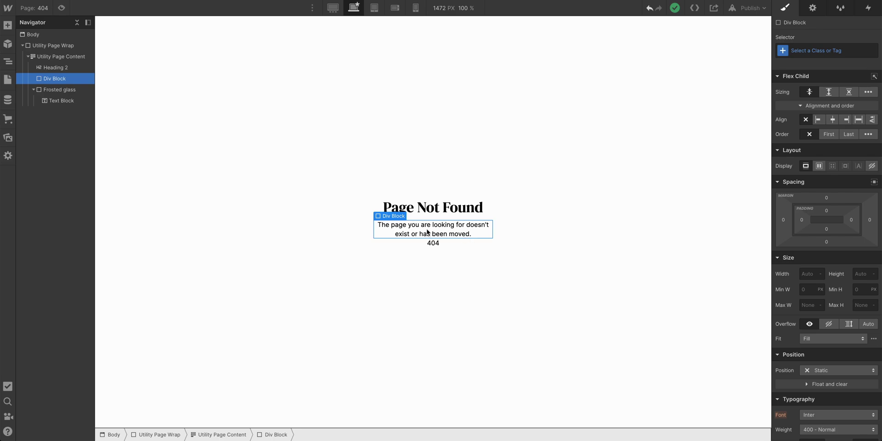
pyautogui.moveTo(431, 230); pyautogui.dragTo(433, 244)
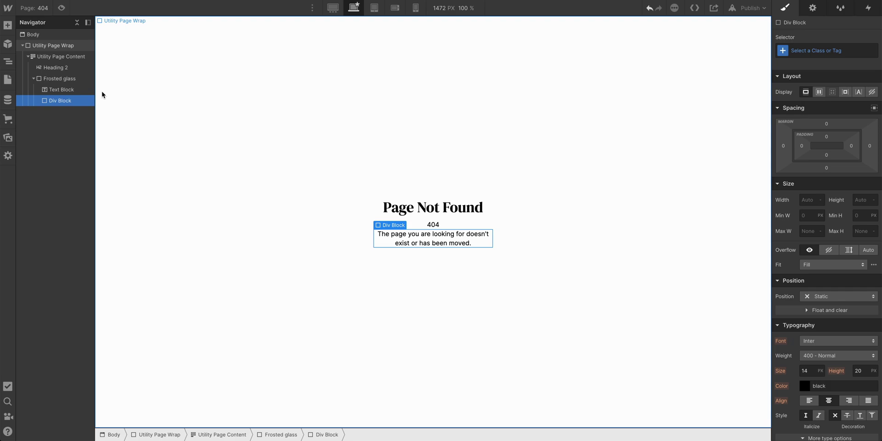
pyautogui.click(71, 79)
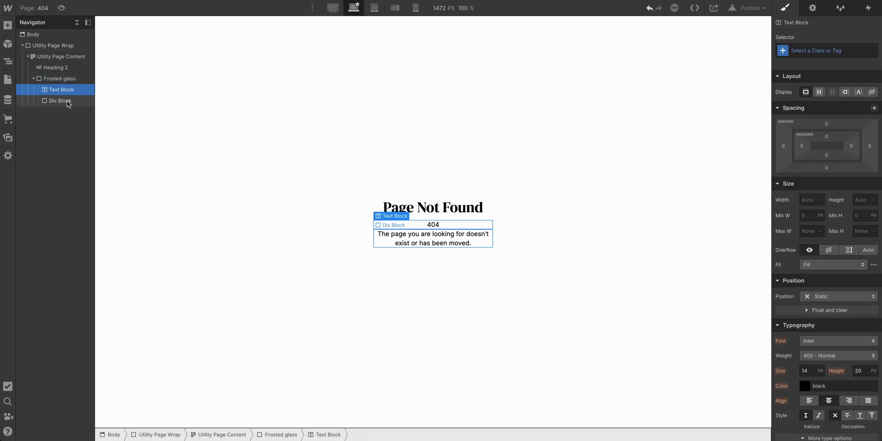
pyautogui.click(68, 102)
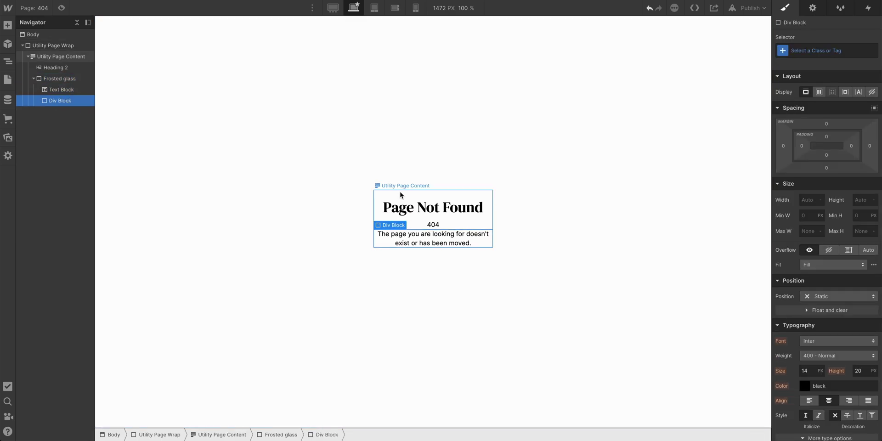
# Insert a Button after the message paragraph via Cmd+K
pyautogui.hotkey('ctrl', 'k')
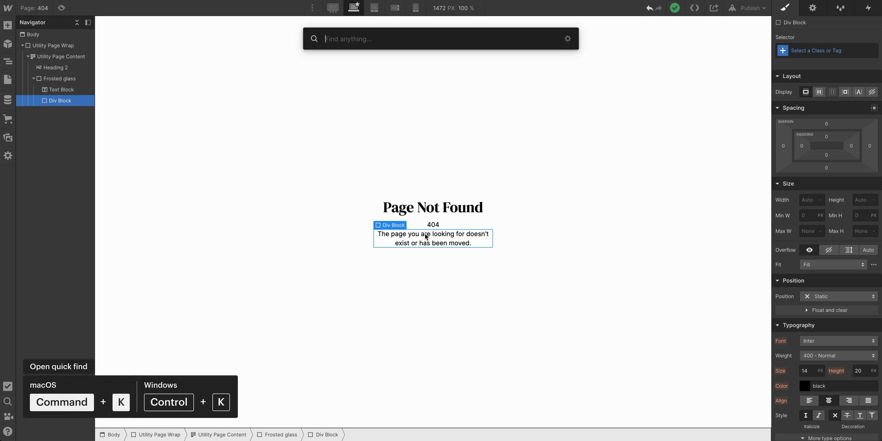
pyautogui.write('button')
pyautogui.press('Return')
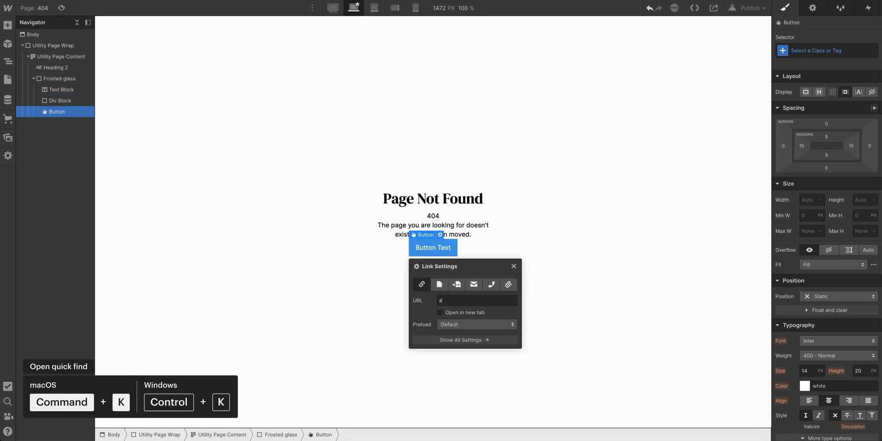
# Change the Page Not Found heading to an H1
pyautogui.click(440, 206)
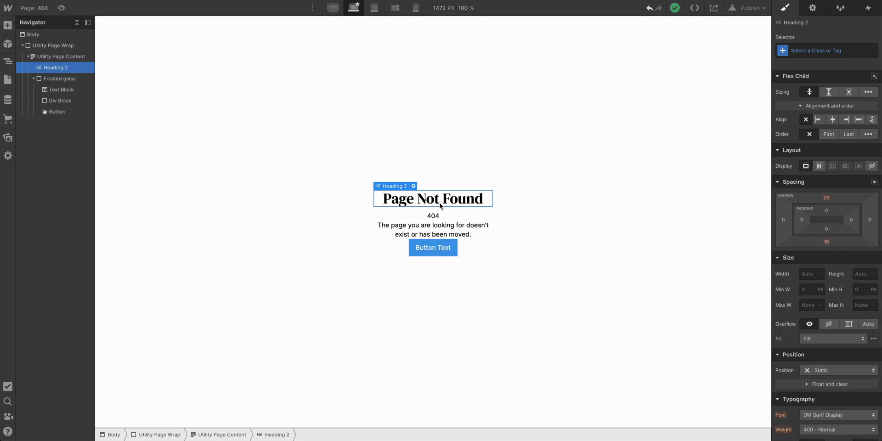
pyautogui.click(414, 187)
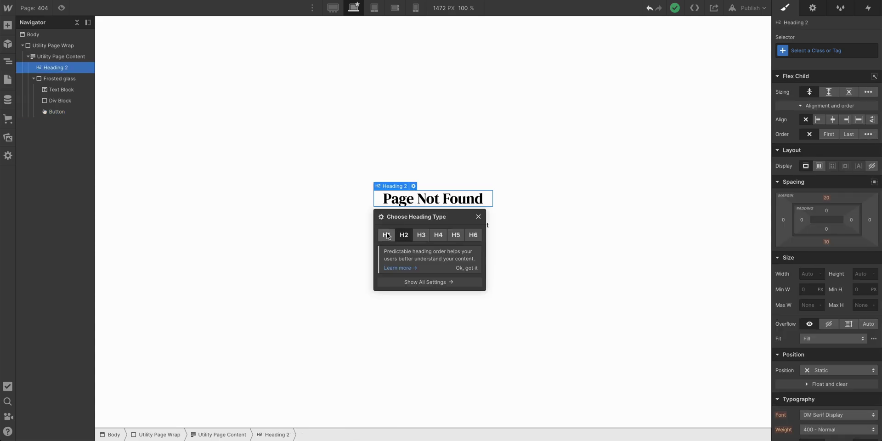
pyautogui.click(387, 235)
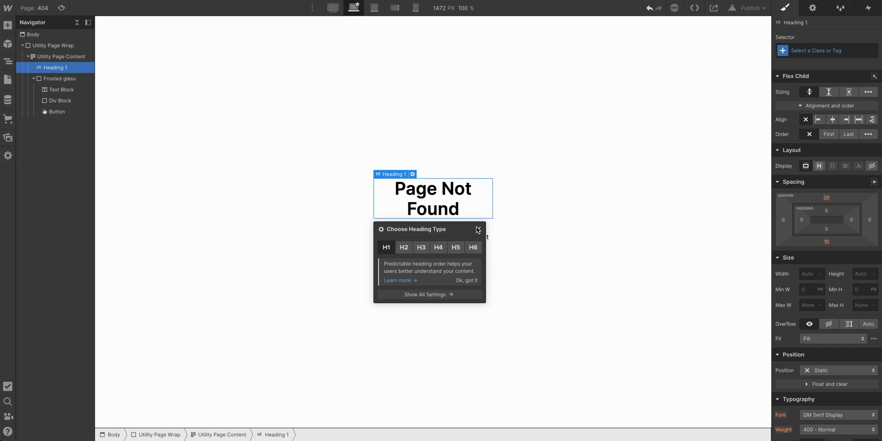
pyautogui.click(478, 228)
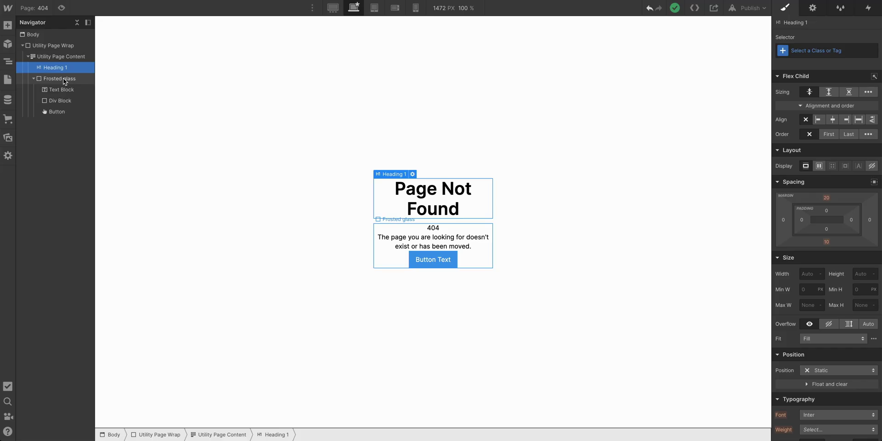
# Label the new button 'Back to homepage' and link it to a site page
pyautogui.click(63, 78)
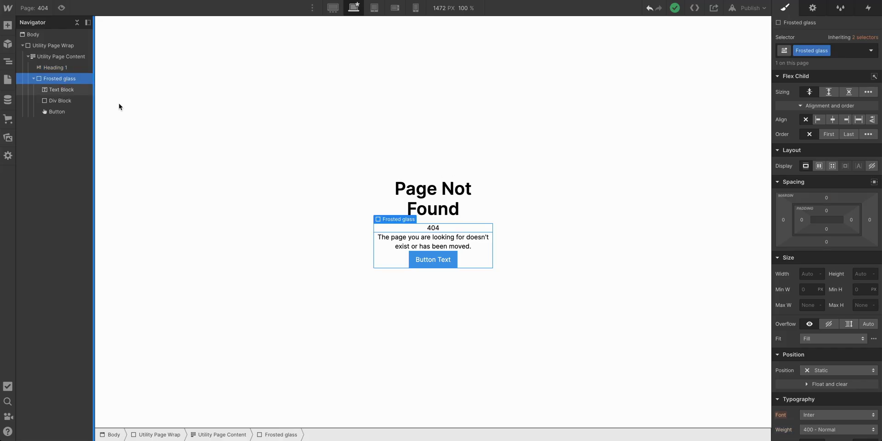
pyautogui.click(74, 92)
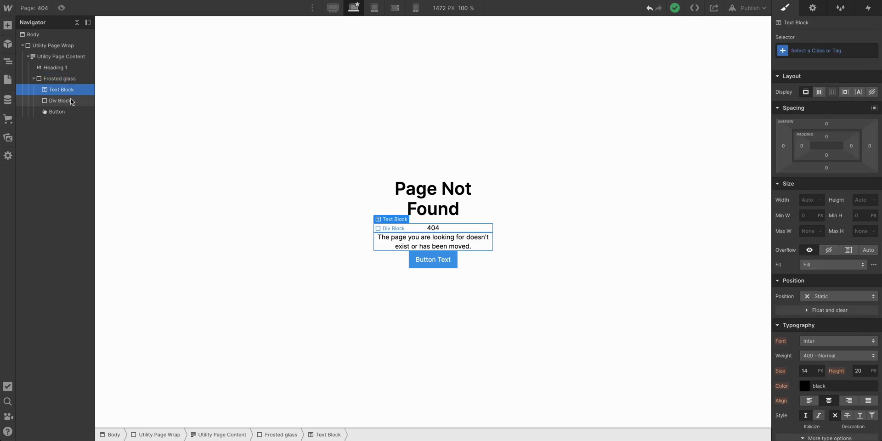
pyautogui.click(64, 100)
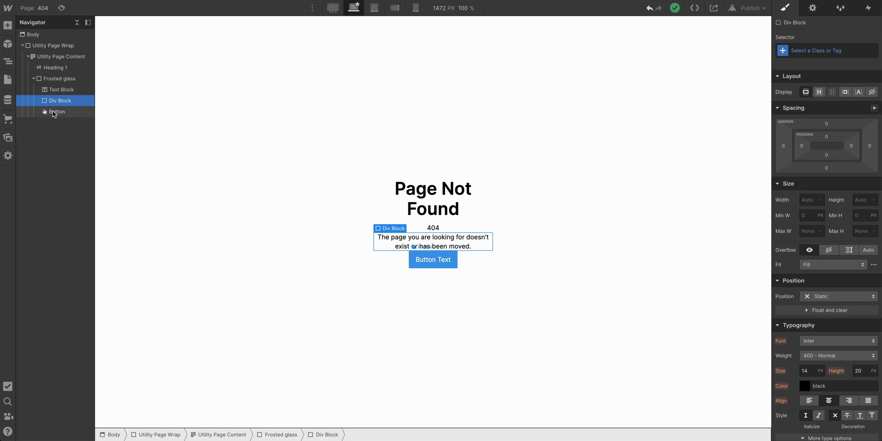
pyautogui.click(54, 111)
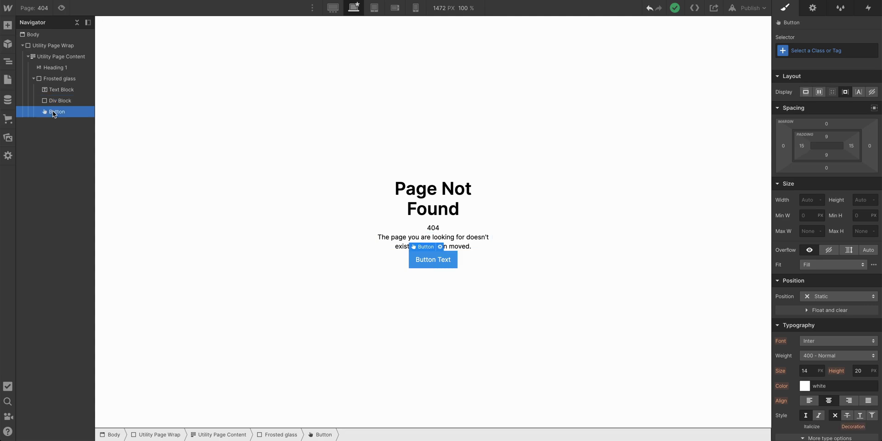
pyautogui.doubleClick(436, 263)
pyautogui.write('Back to')
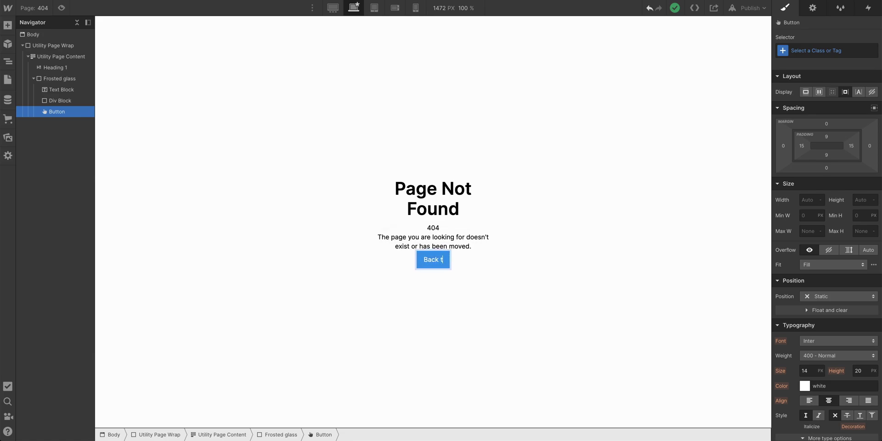
pyautogui.write(' homea')
pyautogui.press('BackSpace')
pyautogui.write('page')
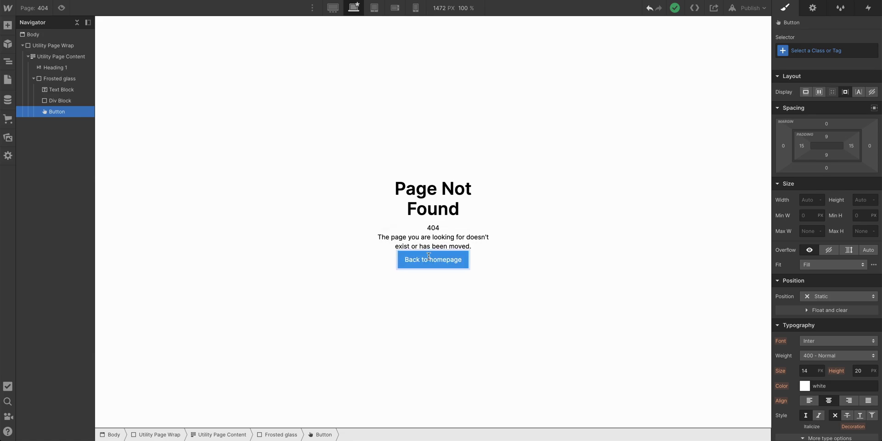
pyautogui.press('Escape')
pyautogui.click(429, 248)
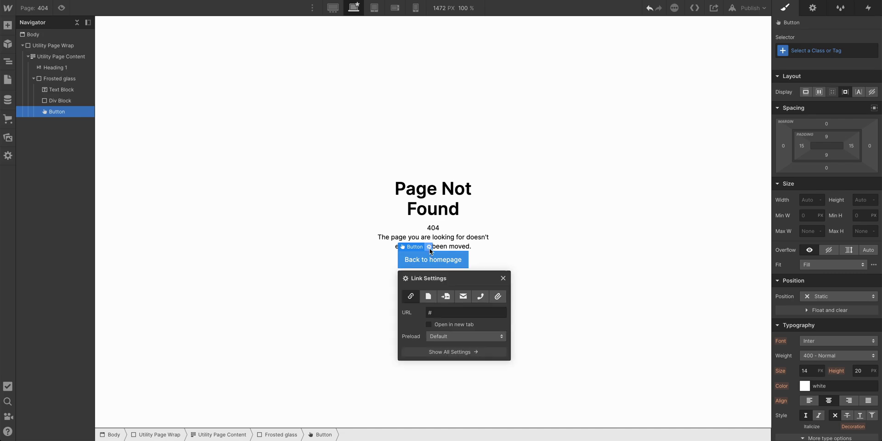
pyautogui.click(429, 296)
# Point the button's link at Home and reset the content box width to Auto
pyautogui.click(432, 312)
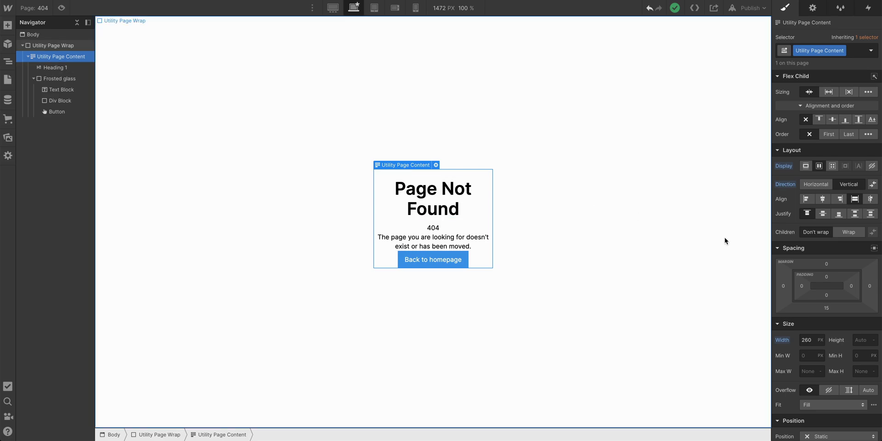
pyautogui.click(808, 340)
pyautogui.write('26')
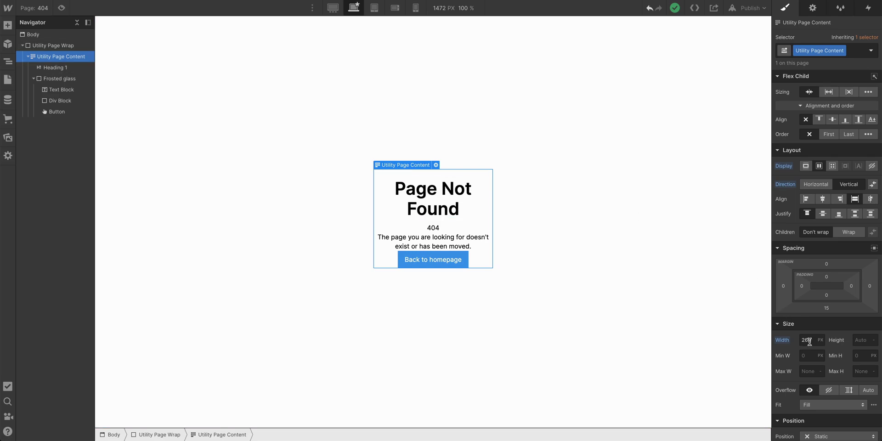
pyautogui.moveTo(803, 343); pyautogui.dragTo(834, 343)
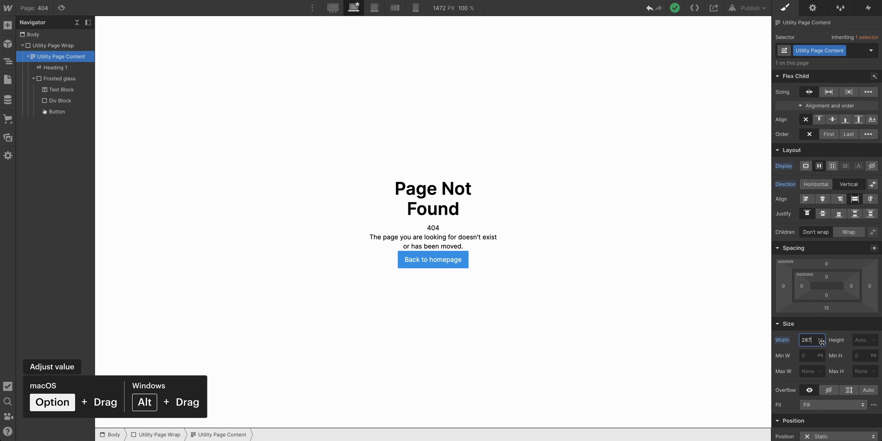
pyautogui.keyDown('alt'); pyautogui.click(783, 343); pyautogui.keyUp('alt')
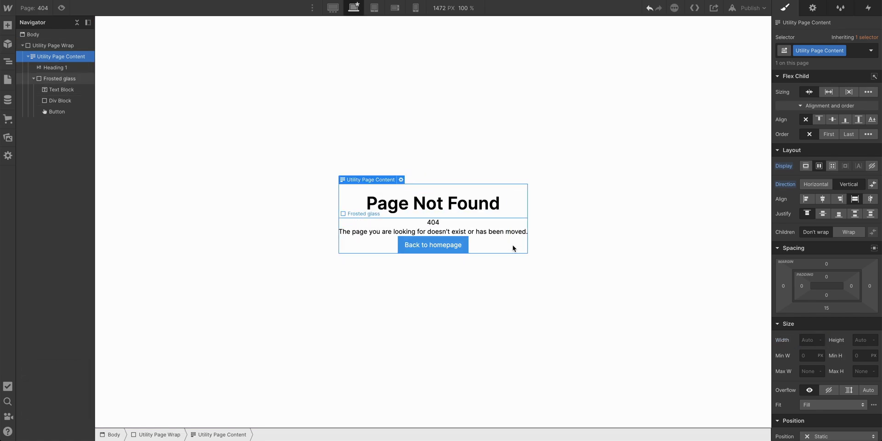
# Retype the heading as 'Page not found'
pyautogui.click(493, 210)
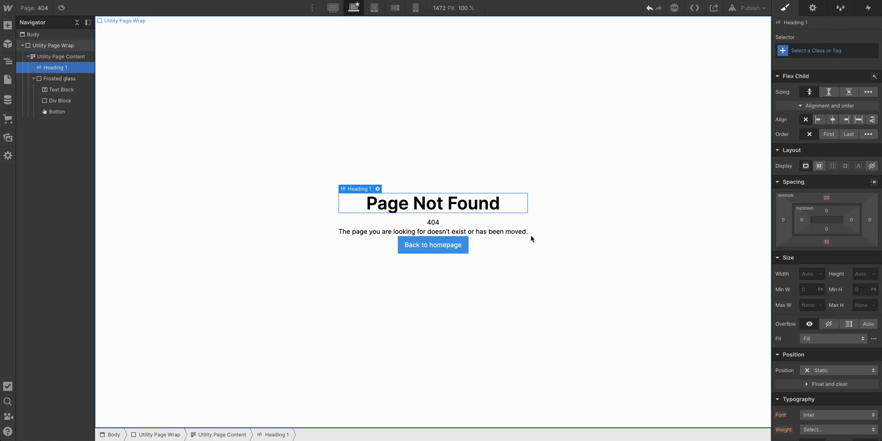
pyautogui.doubleClick(501, 205)
pyautogui.write('Page ')
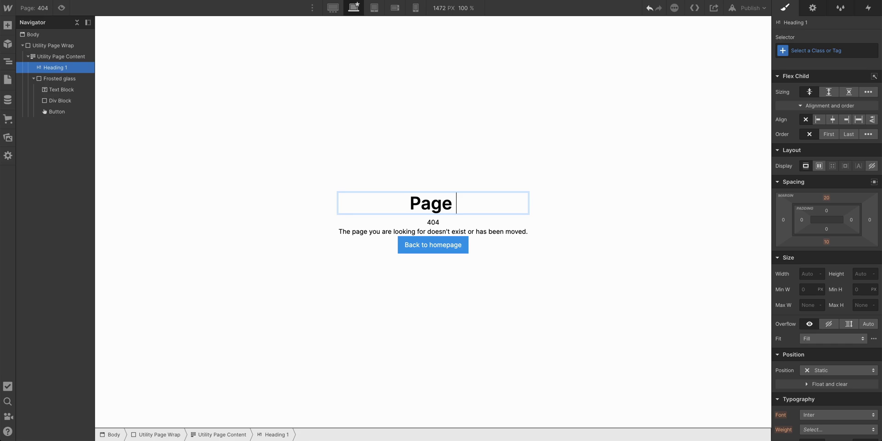
pyautogui.write('not found')
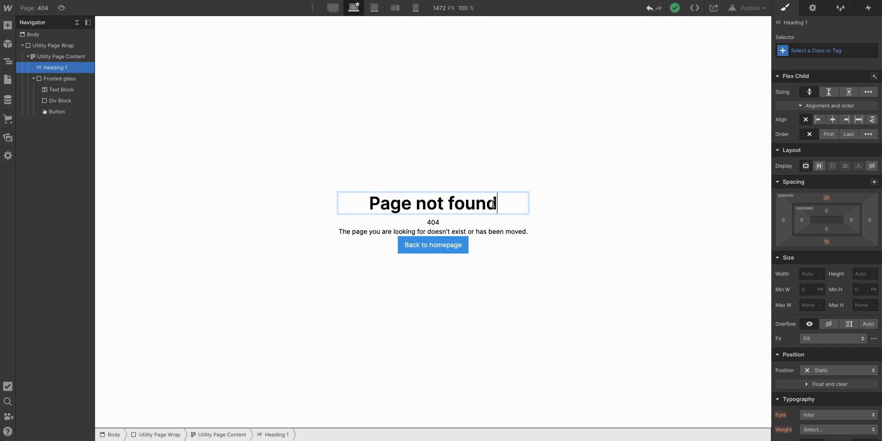
pyautogui.scroll(-3, 849, 378)
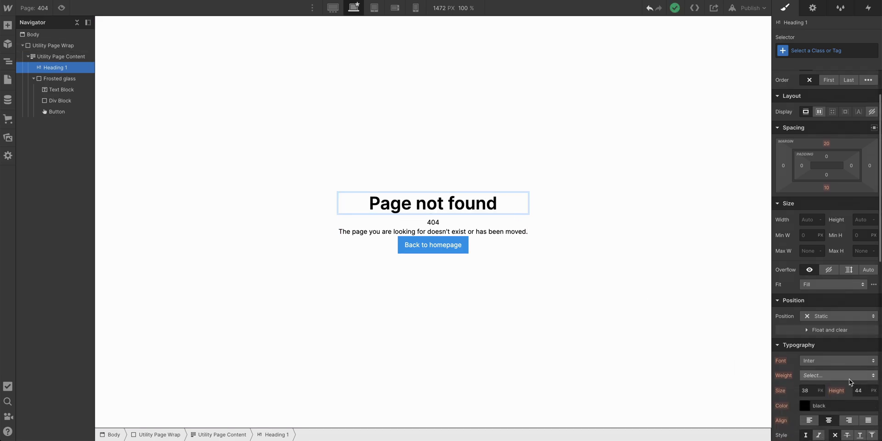
pyautogui.scroll(-1, 836, 358)
pyautogui.click(828, 347)
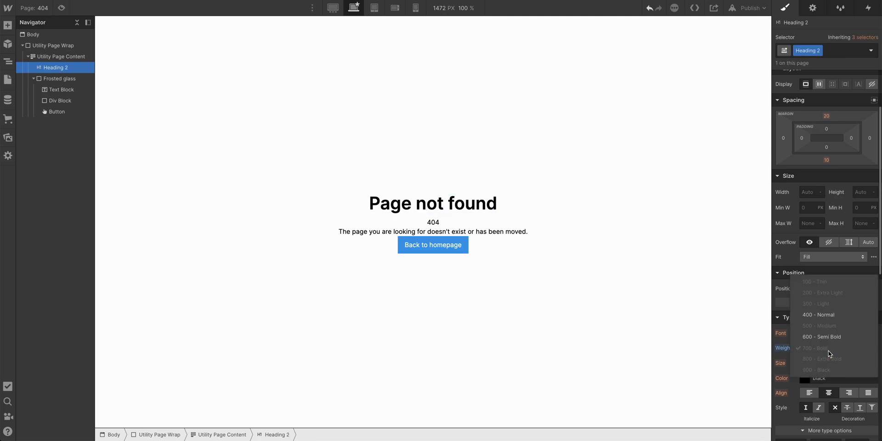
# Set the heading to 400 Normal weight and give Utility Page Wrap a #171718 background
pyautogui.click(830, 315)
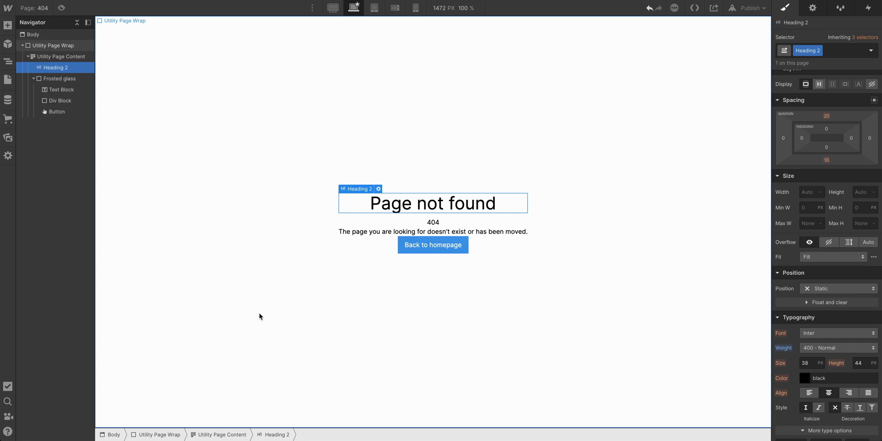
pyautogui.click(70, 46)
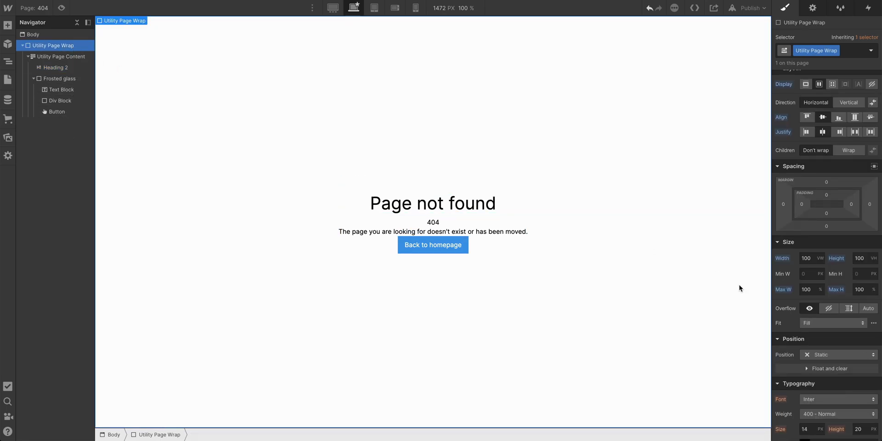
pyautogui.scroll(-1, 812, 343)
pyautogui.scroll(-5, 812, 343)
pyautogui.scroll(1, 812, 343)
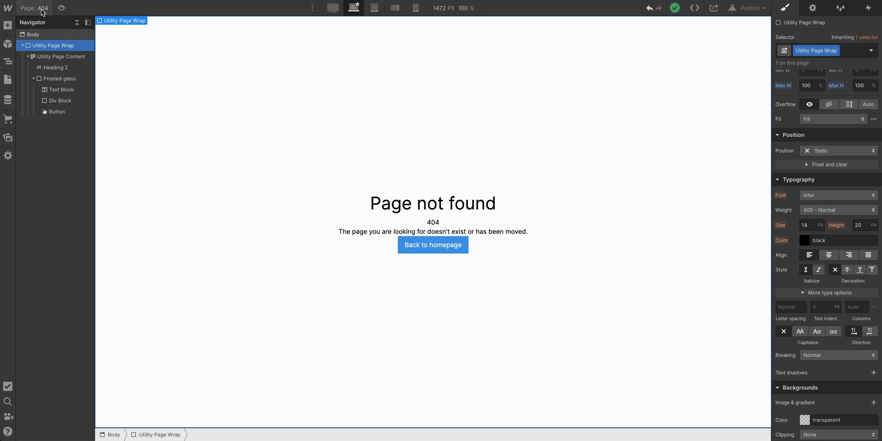
pyautogui.scroll(-3, 793, 356)
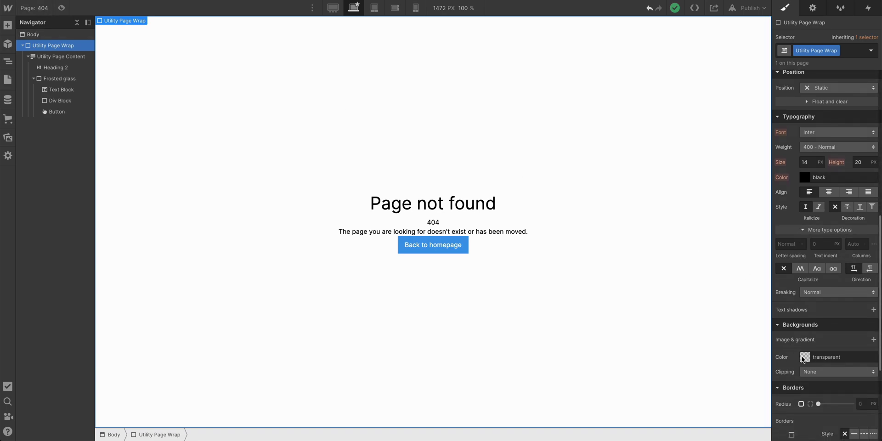
pyautogui.click(803, 358)
pyautogui.moveTo(791, 250); pyautogui.dragTo(773, 271)
pyautogui.write('171718')
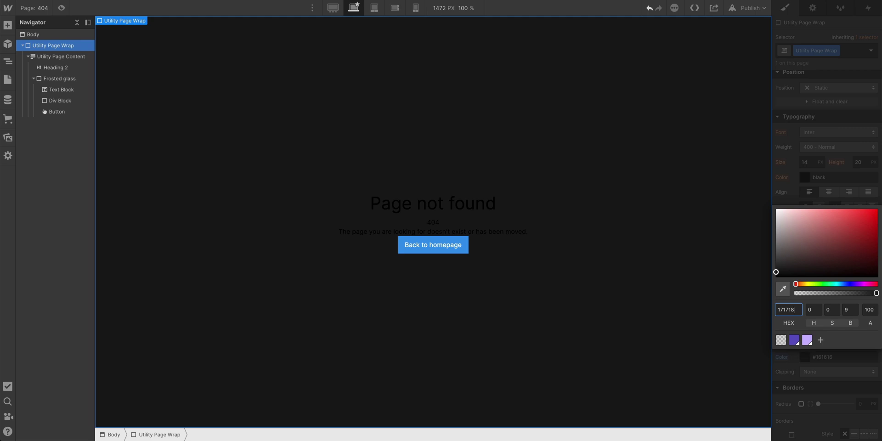
pyautogui.press('Return')
pyautogui.click(823, 178)
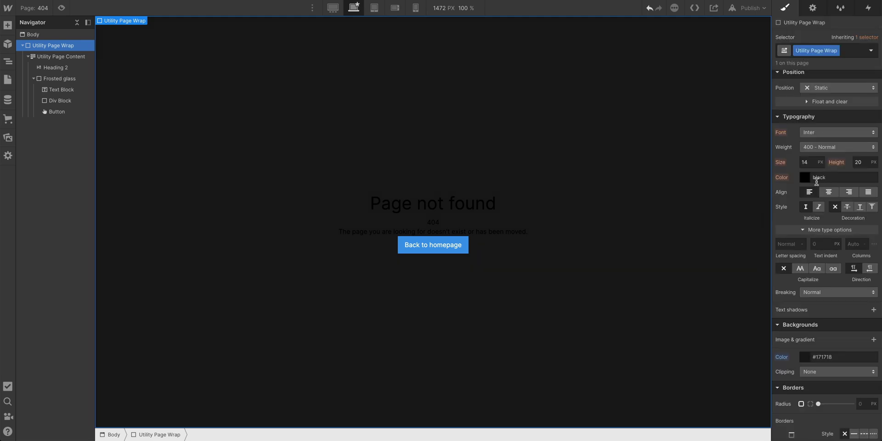
# Make the page text white at about 90% opacity
pyautogui.click(808, 182)
pyautogui.moveTo(795, 215); pyautogui.dragTo(734, 136)
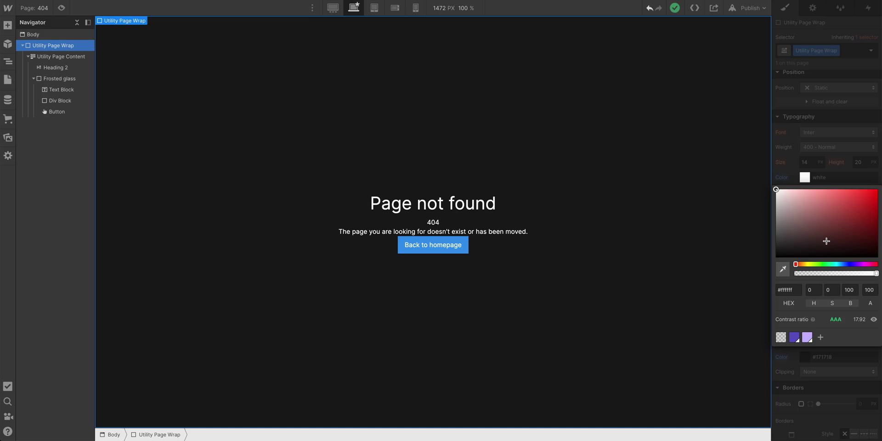
pyautogui.moveTo(864, 274)
pyautogui.mouseDown()
pyautogui.moveTo(795, 273)
pyautogui.moveTo(873, 273)
pyautogui.mouseUp()
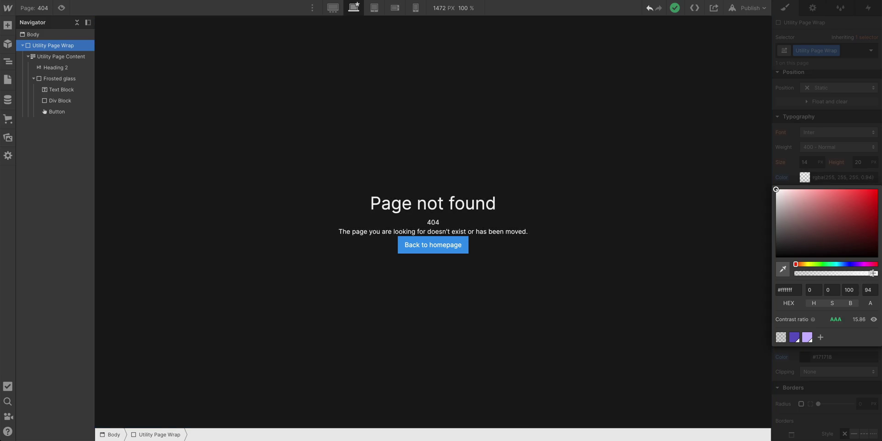
# Give the Frosted glass card a white background at about 11% alpha
pyautogui.click(510, 247)
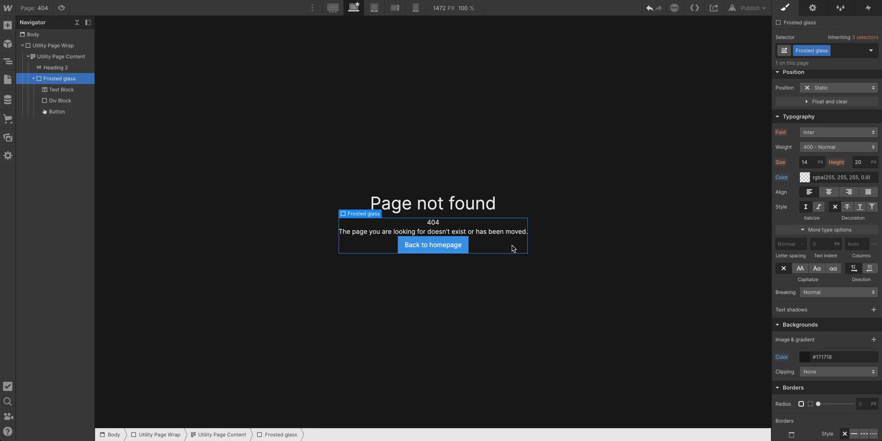
pyautogui.scroll(-1, 776, 353)
pyautogui.click(805, 261)
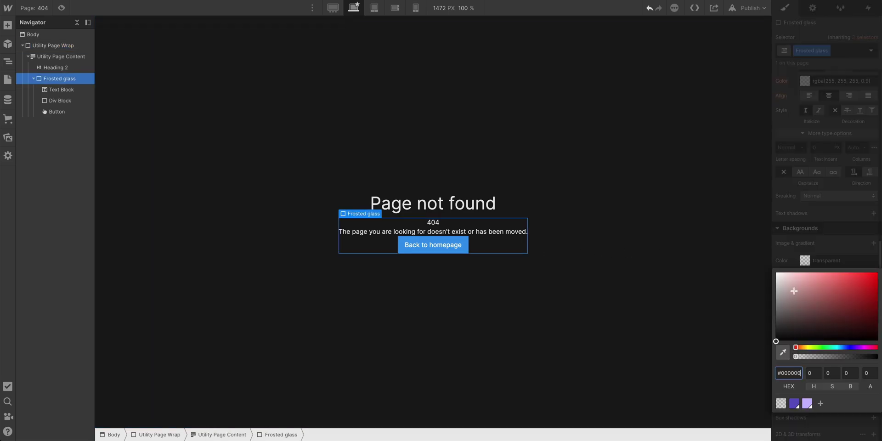
pyautogui.moveTo(780, 280); pyautogui.dragTo(677, 194)
pyautogui.click(805, 358)
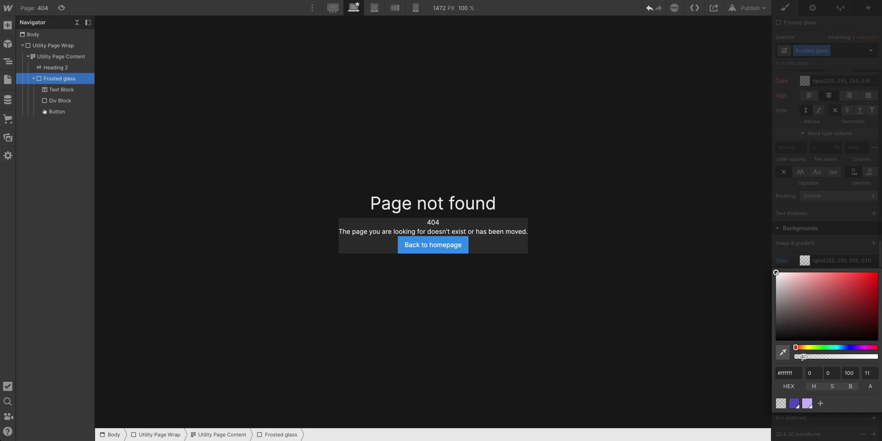
pyautogui.click(804, 239)
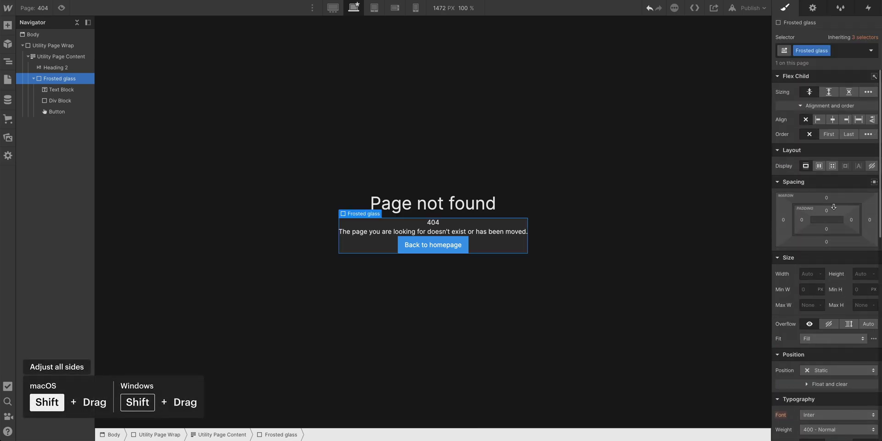
# Set the card's padding to 30 px all round and its max width to 320 px
pyautogui.moveTo(834, 210); pyautogui.dragTo(832, 225)
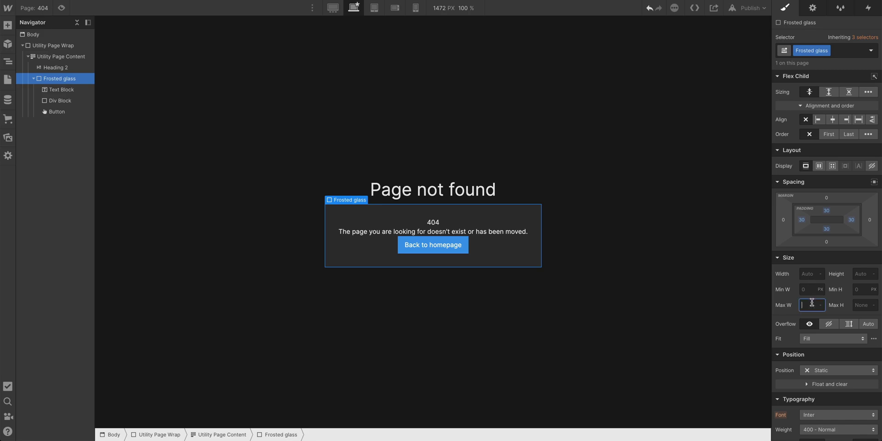
pyautogui.write('320')
pyautogui.press('Return')
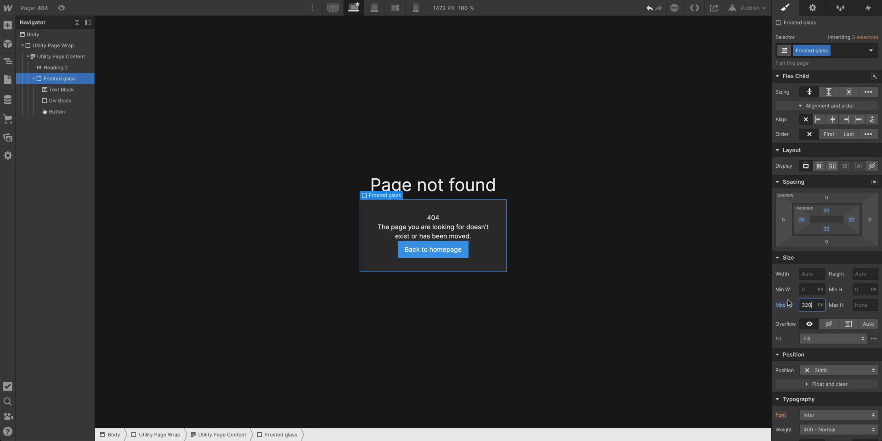
pyautogui.click(416, 218)
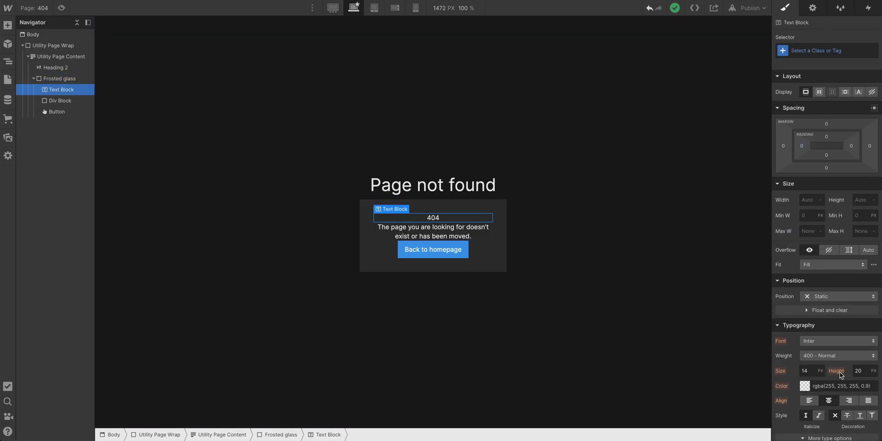
# Set the 404 text in DM Serif Display with line height 1 at about 247 px
pyautogui.click(829, 340)
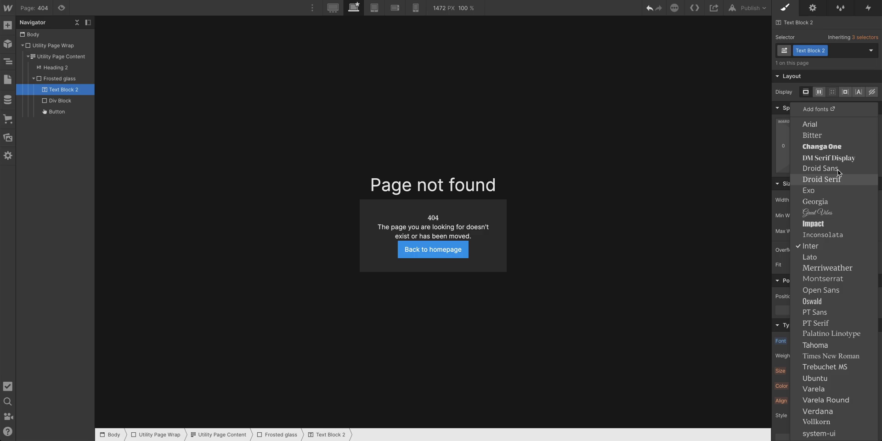
pyautogui.click(838, 158)
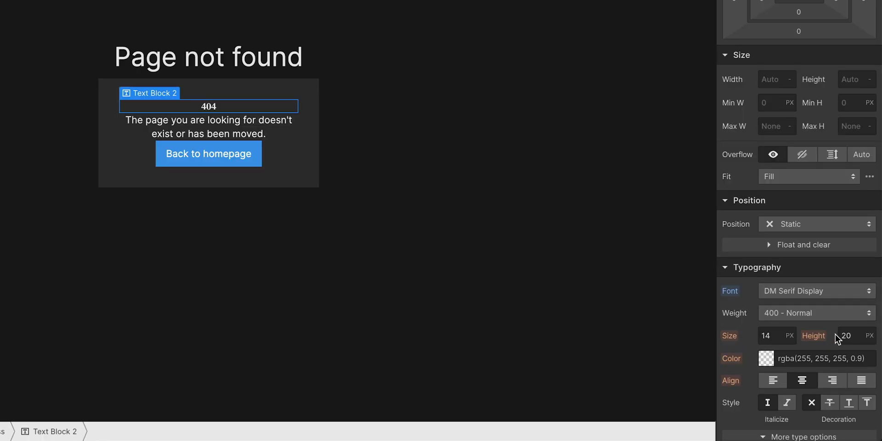
pyautogui.click(841, 335)
pyautogui.write('1')
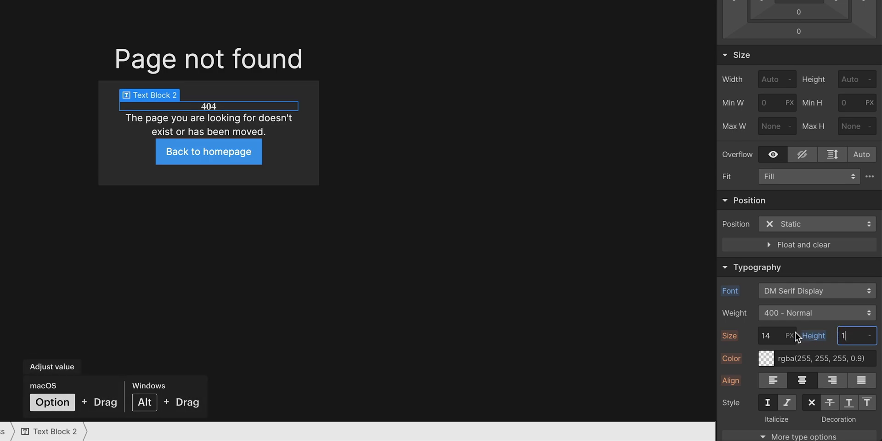
pyautogui.moveTo(774, 335); pyautogui.dragTo(878, 337)
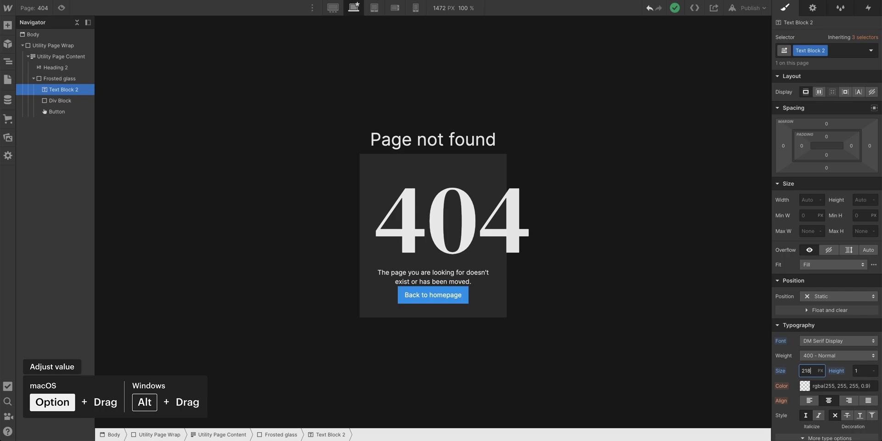
pyautogui.moveTo(877, 370)
pyautogui.mouseDown()
pyautogui.moveTo(858, 373)
pyautogui.moveTo(877, 373)
pyautogui.mouseUp()
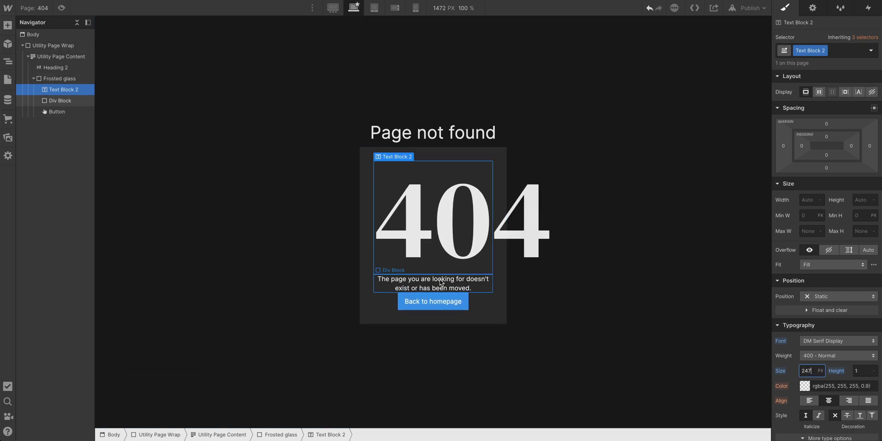
pyautogui.click(365, 294)
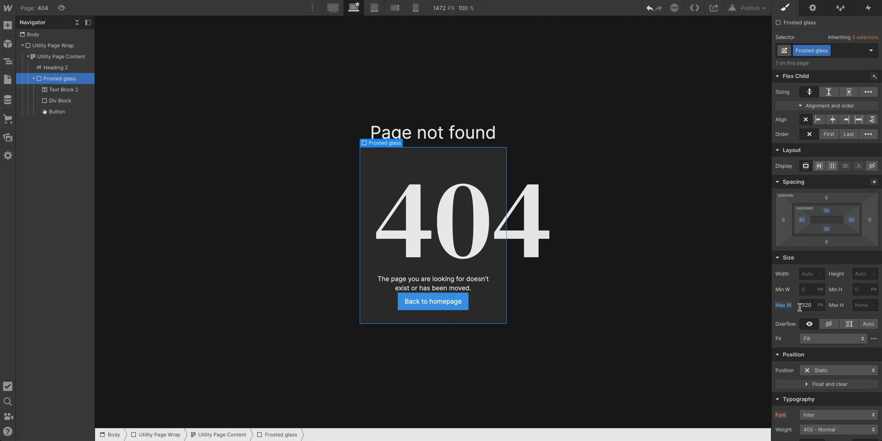
# Remove the card's max width and give the message class '404 details' with 320 px max width
pyautogui.click(782, 307)
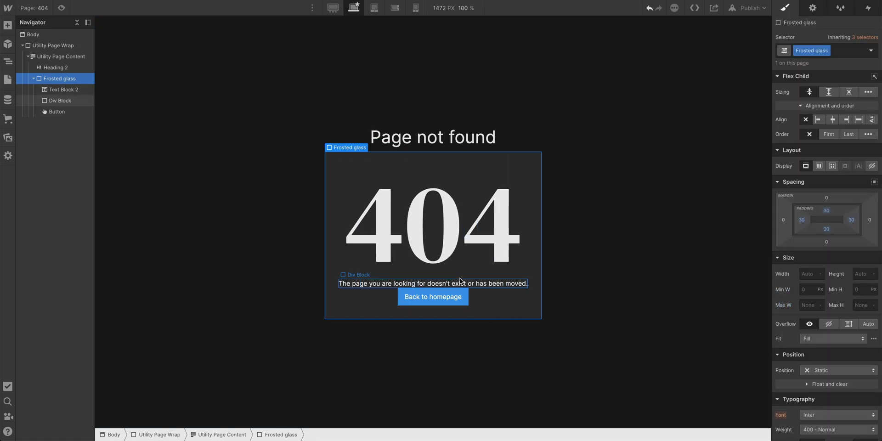
pyautogui.click(461, 282)
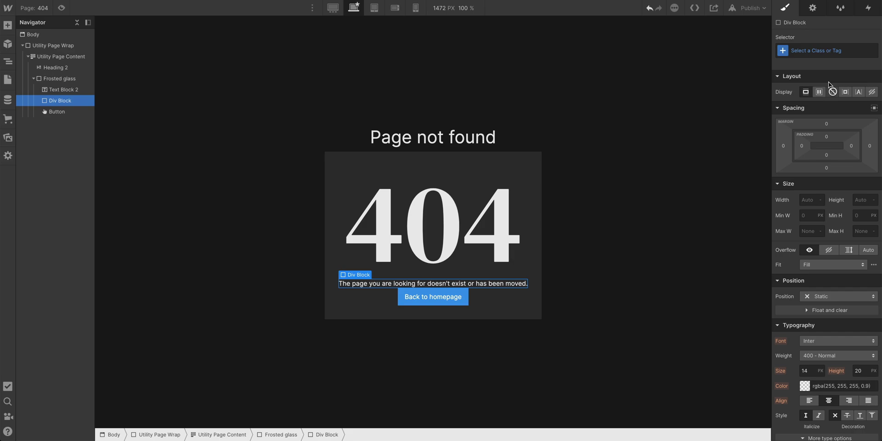
pyautogui.click(825, 53)
pyautogui.write('4')
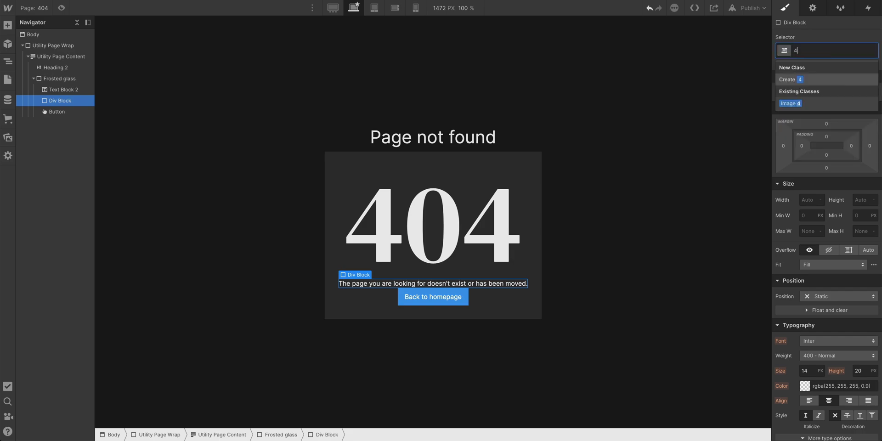
pyautogui.write('0404 details')
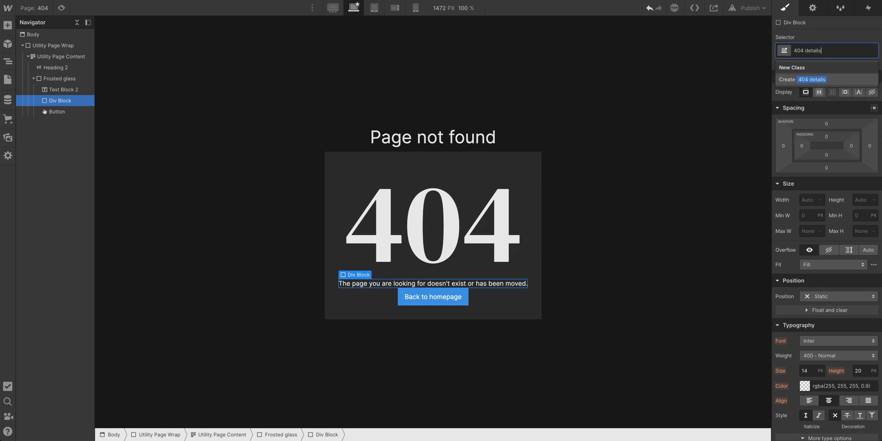
pyautogui.press('Return')
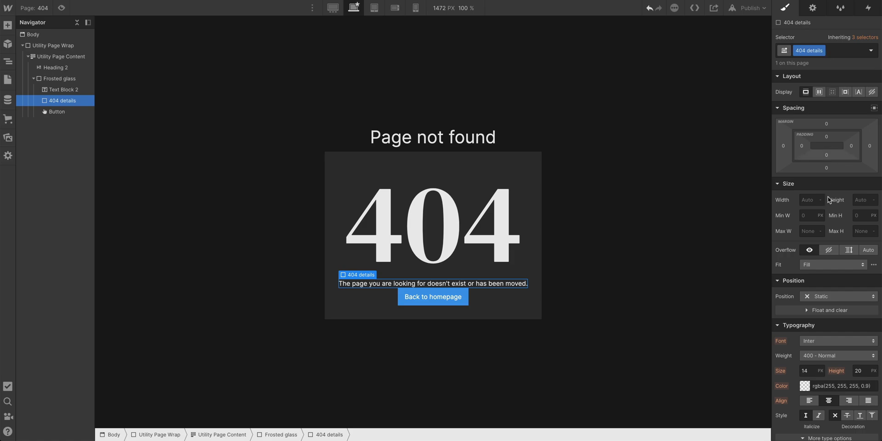
pyautogui.write('320')
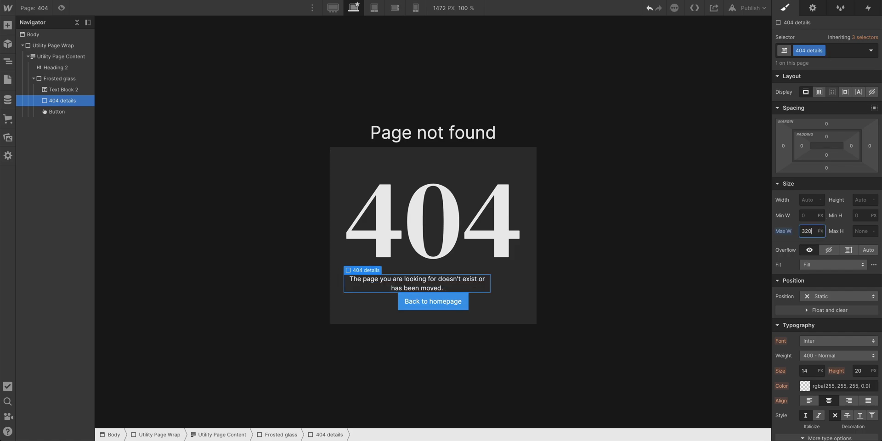
# Set Frosted glass display to Flex, vertical direction, centre-aligned
pyautogui.click(365, 304)
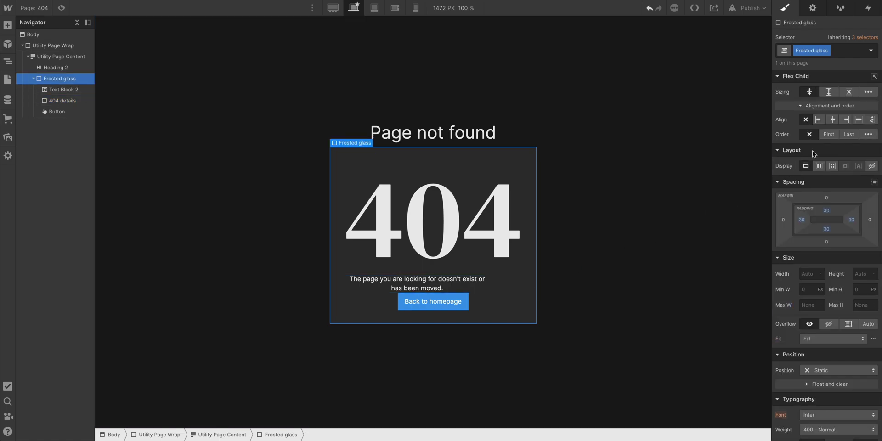
pyautogui.click(818, 166)
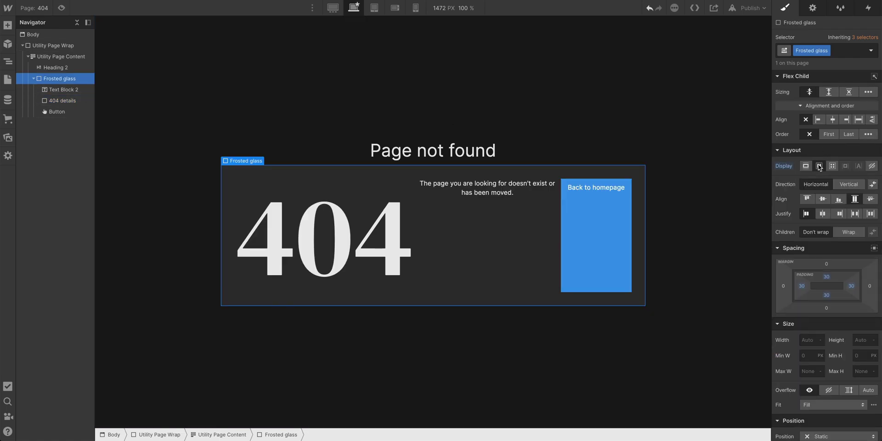
pyautogui.click(847, 185)
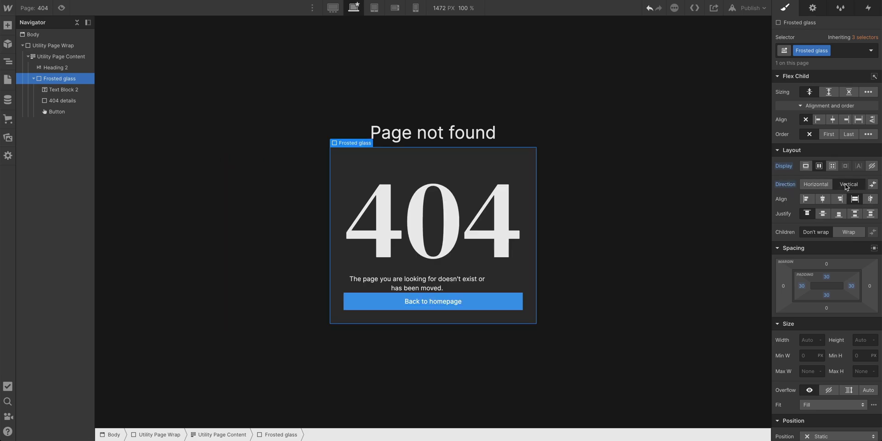
pyautogui.click(823, 199)
pyautogui.click(512, 242)
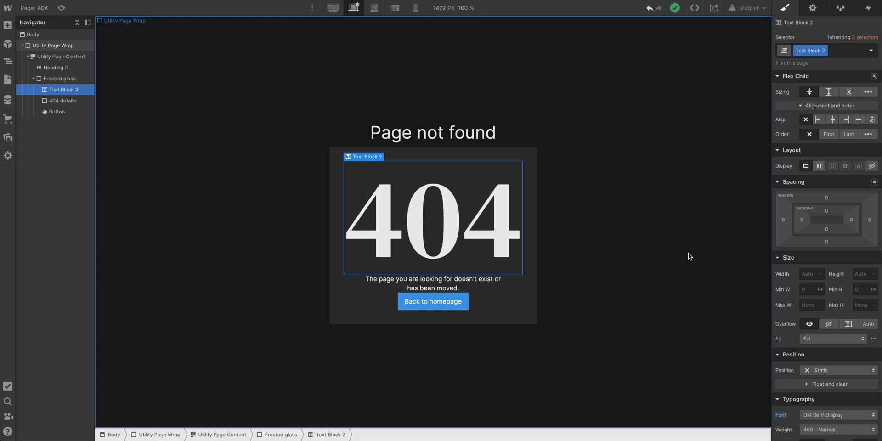
# Set the big 404 number's font size to 172 px
pyautogui.scroll(-2, 820, 372)
pyautogui.moveTo(820, 374); pyautogui.dragTo(821, 381)
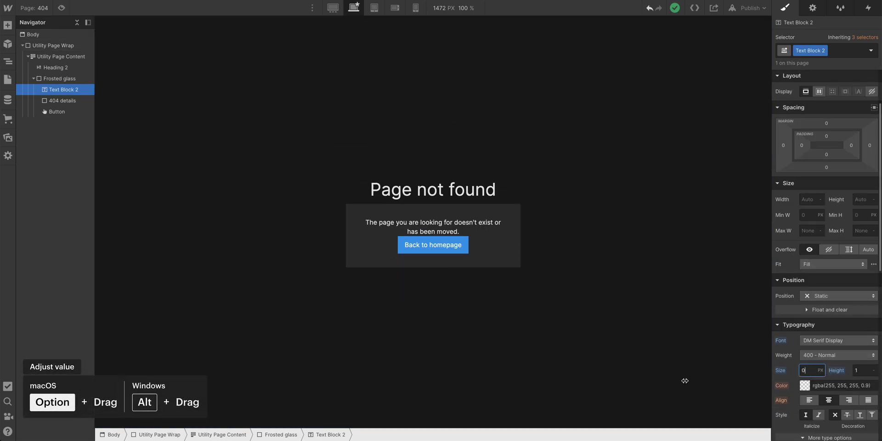
pyautogui.moveTo(788, 348)
pyautogui.mouseDown()
pyautogui.moveTo(715, 372)
pyautogui.moveTo(805, 374)
pyautogui.mouseUp()
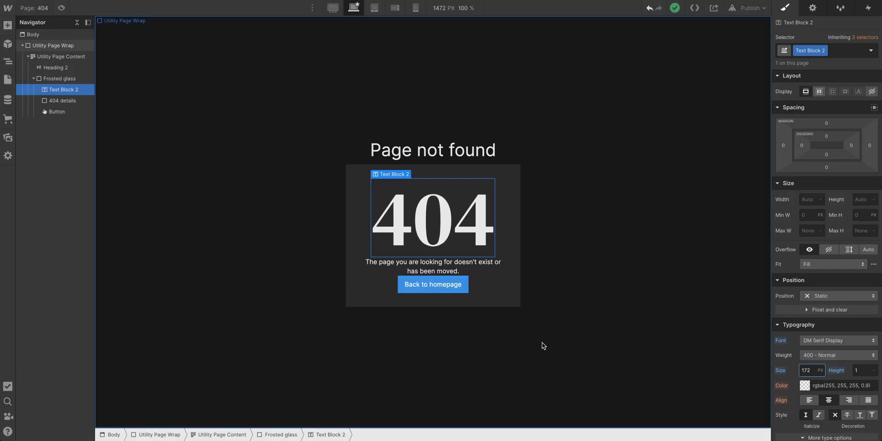
# Rename its class to '404' and add 30 px of bottom margin
pyautogui.doubleClick(810, 50)
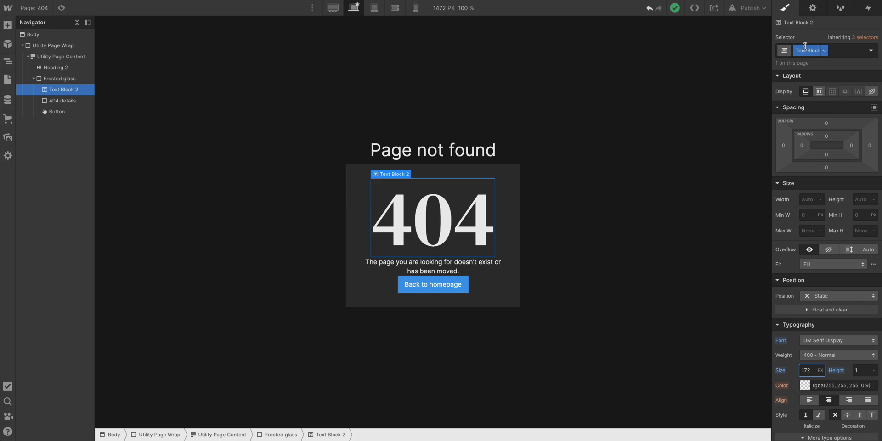
pyautogui.write('404')
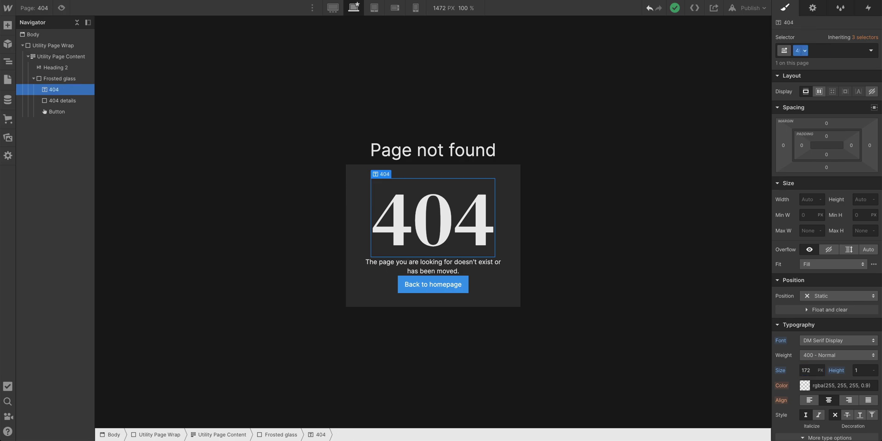
pyautogui.press('Return')
pyautogui.scroll(1, 840, 200)
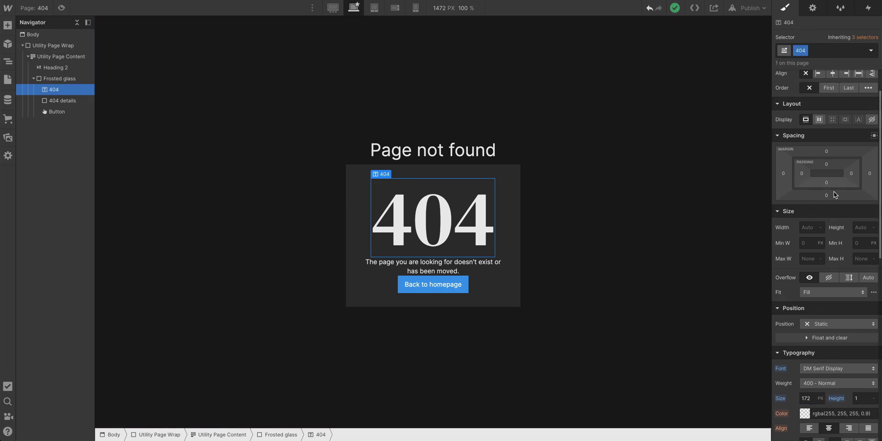
pyautogui.moveTo(835, 197)
pyautogui.mouseDown()
pyautogui.moveTo(834, 212)
pyautogui.moveTo(835, 194)
pyautogui.mouseUp()
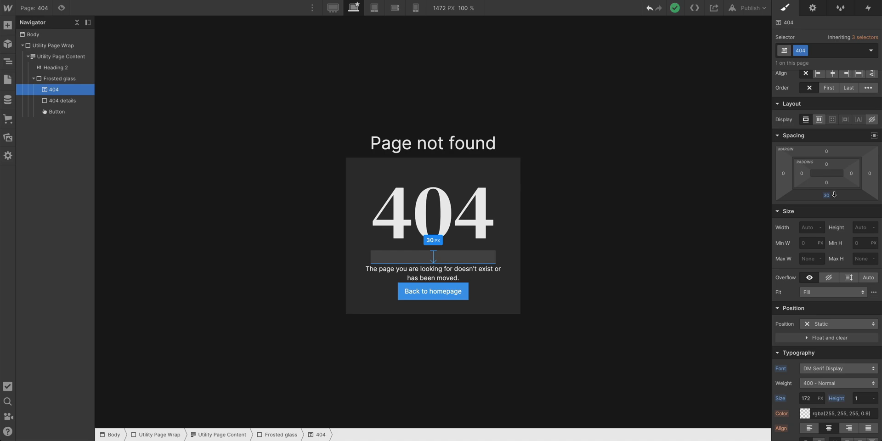
# Give the Back to homepage button a black background and 100% width
pyautogui.click(433, 294)
pyautogui.scroll(-5, 800, 357)
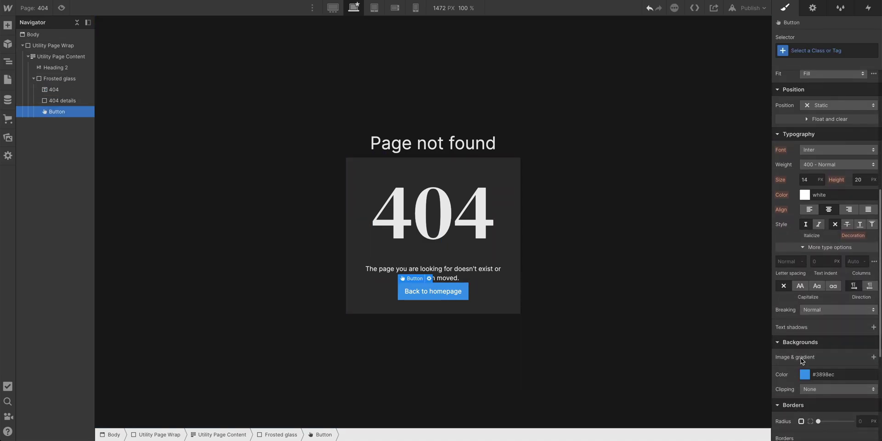
pyautogui.click(803, 373)
pyautogui.moveTo(799, 267); pyautogui.dragTo(607, 351)
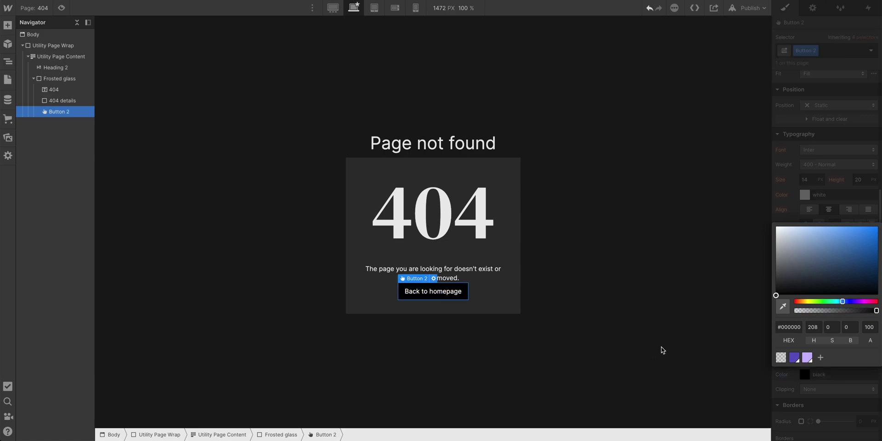
pyautogui.click(809, 178)
pyautogui.scroll(6, 808, 177)
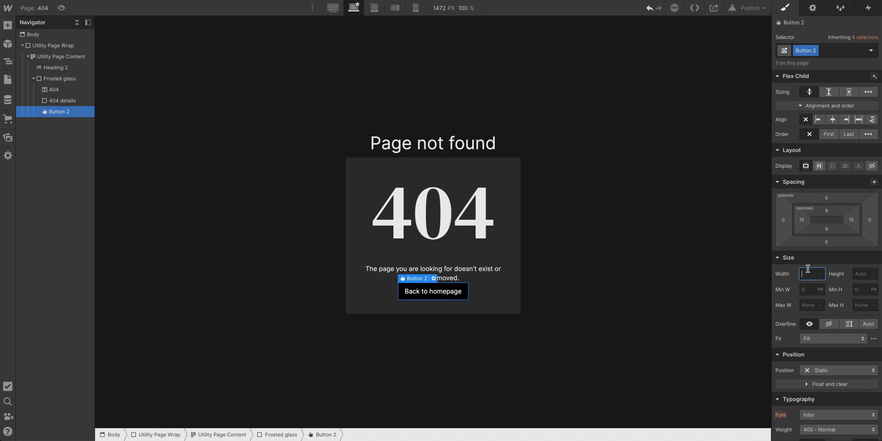
pyautogui.write('100%')
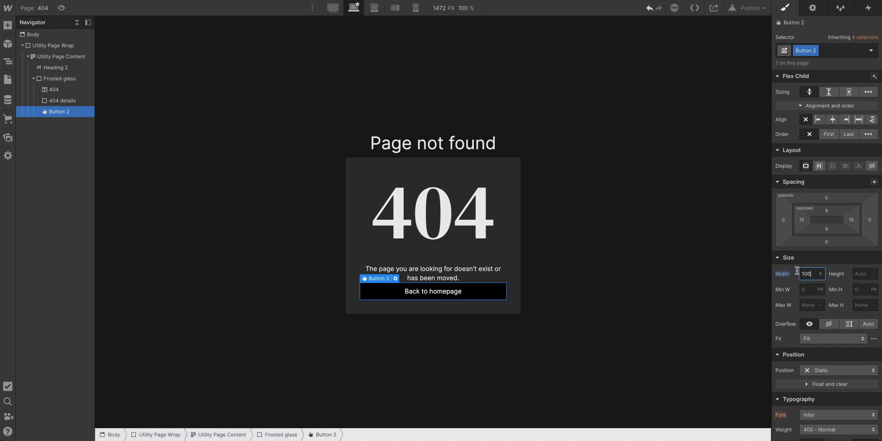
# Rename the button's class to 'Utility button'
pyautogui.doubleClick(799, 53)
pyautogui.write('Utility b')
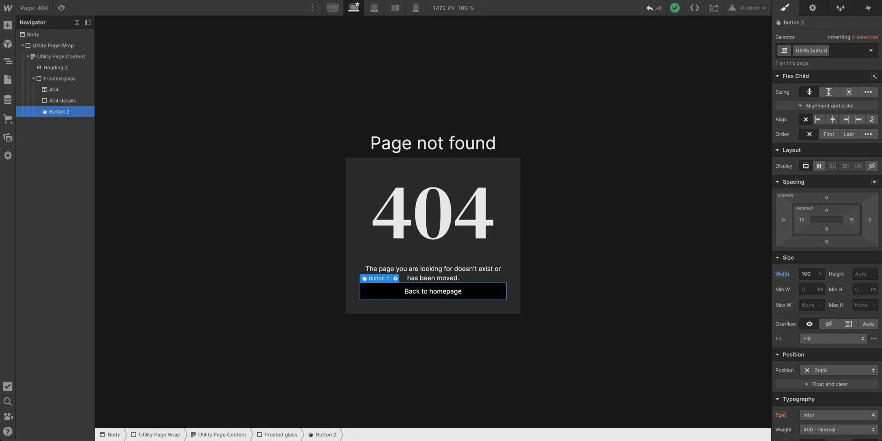
pyautogui.press('Return')
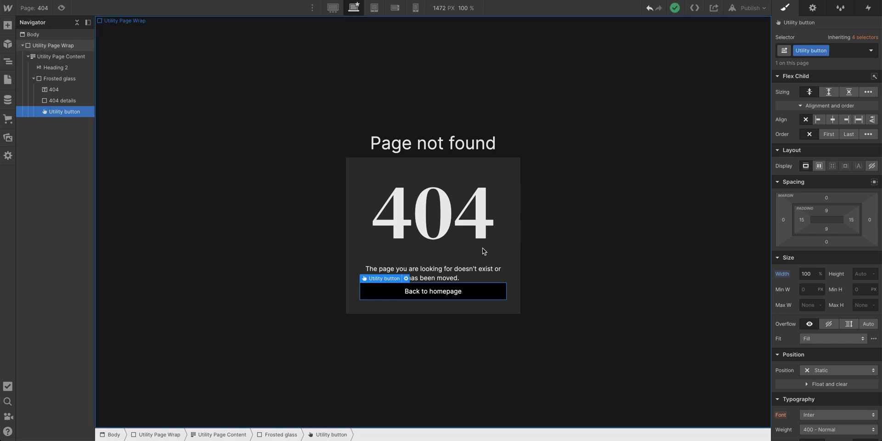
pyautogui.click(435, 274)
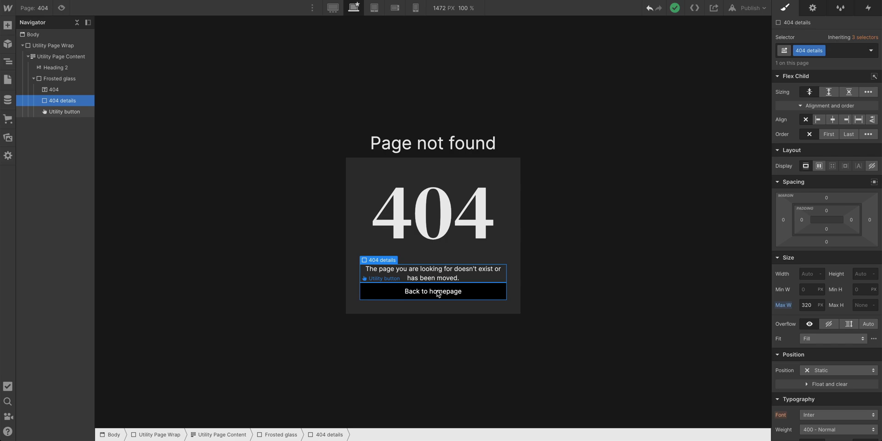
pyautogui.click(438, 293)
# Insert a full-width Div Block after the 404 details text via quick find
pyautogui.click(435, 274)
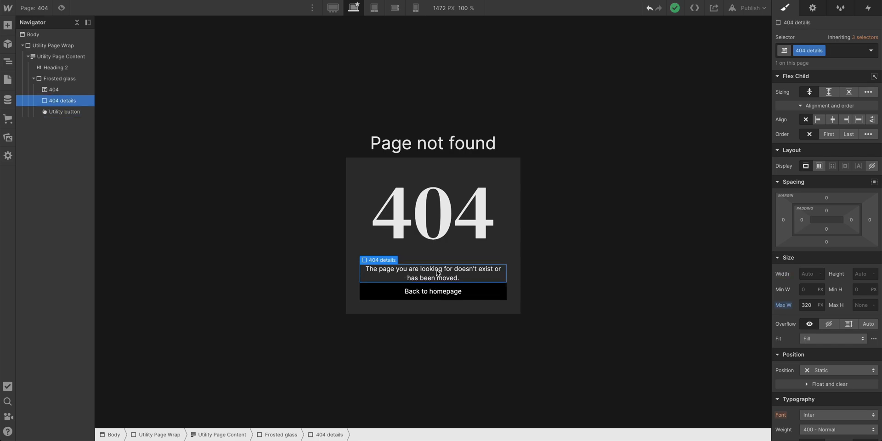
pyautogui.hotkey('ctrl', 'k')
pyautogui.write('div blo')
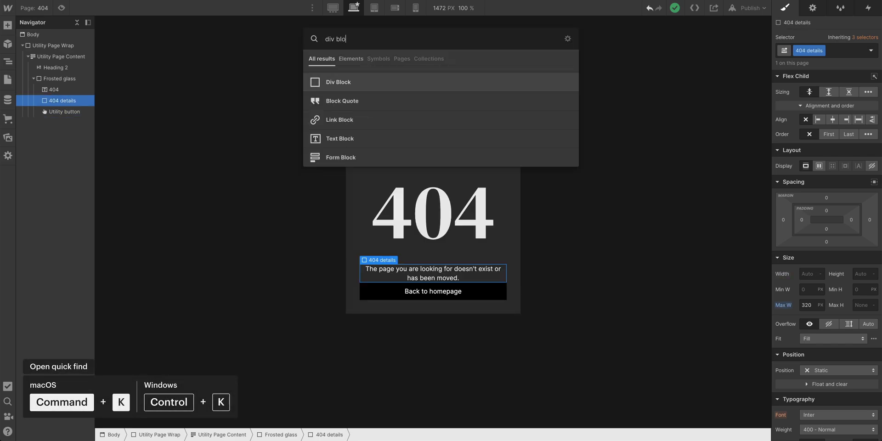
pyautogui.write('ck')
pyautogui.press('Return')
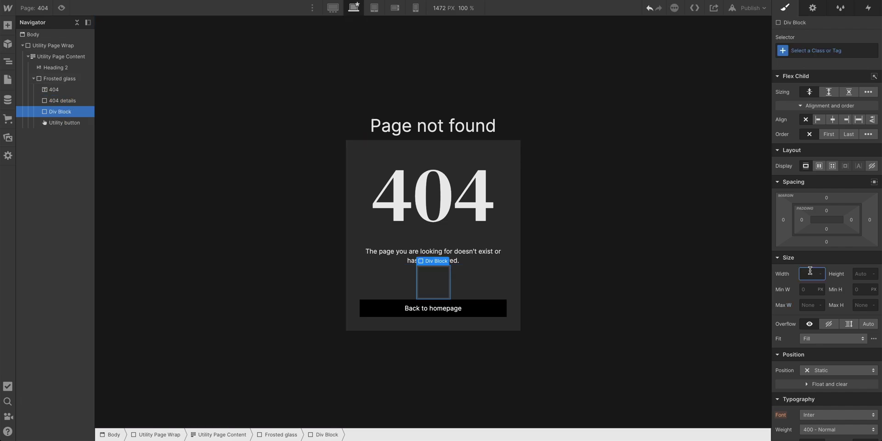
pyautogui.write('100')
pyautogui.press('Return')
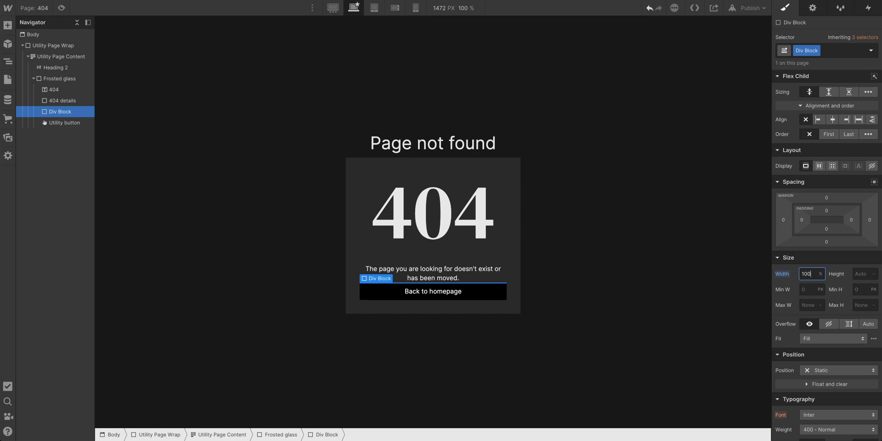
# Set the new block's height to 1px with 30px top and bottom margins
pyautogui.scroll(-1, 791, 346)
pyautogui.scroll(-3, 792, 346)
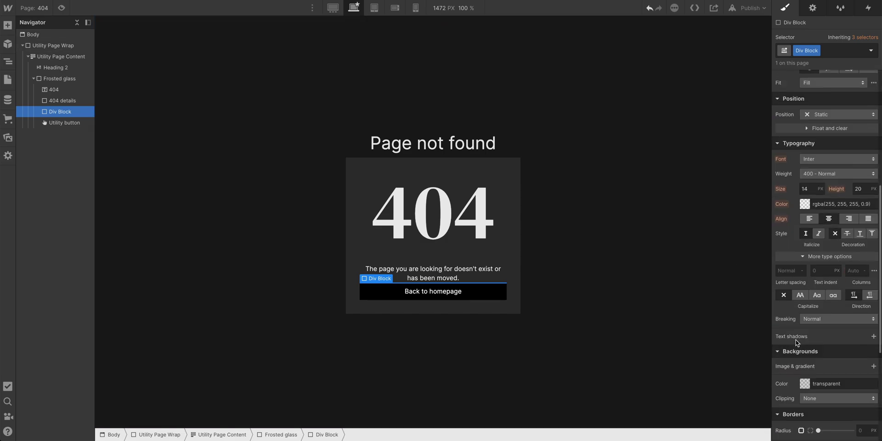
pyautogui.scroll(5, 876, 275)
pyautogui.click(862, 273)
pyautogui.write('1')
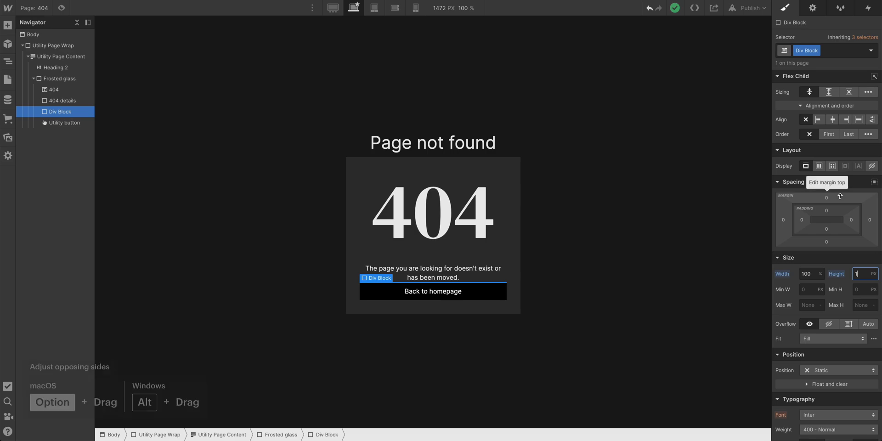
pyautogui.moveTo(839, 196); pyautogui.dragTo(843, 185)
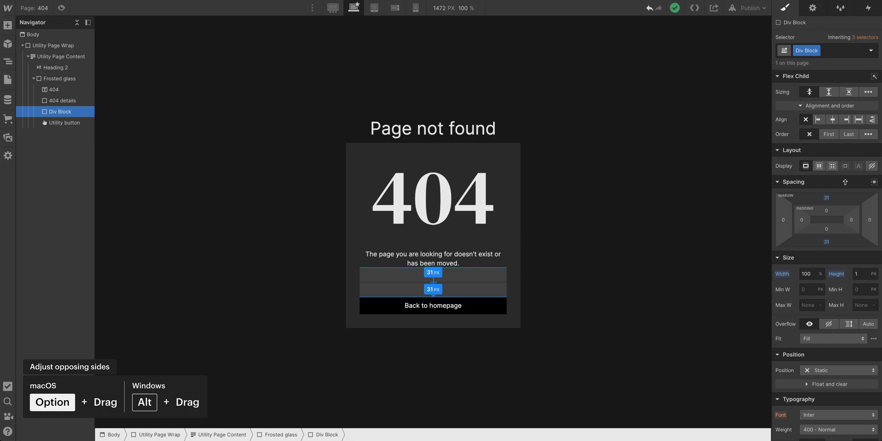
pyautogui.moveTo(843, 185); pyautogui.dragTo(845, 182)
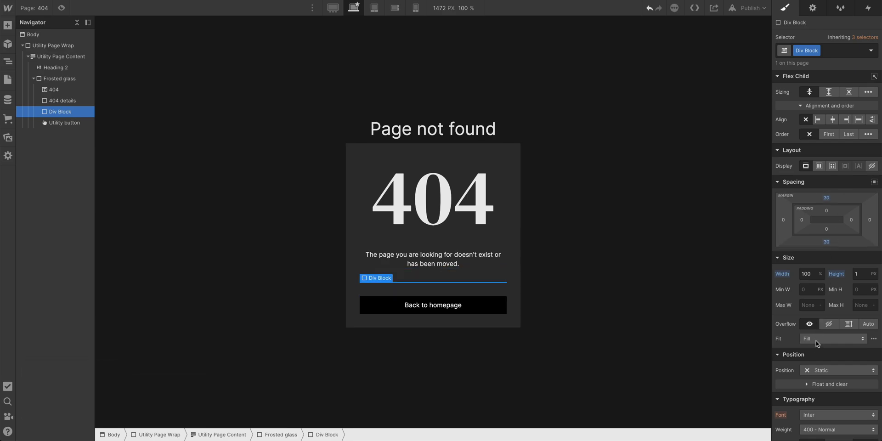
pyautogui.scroll(-5, 817, 349)
pyautogui.scroll(-5, 817, 350)
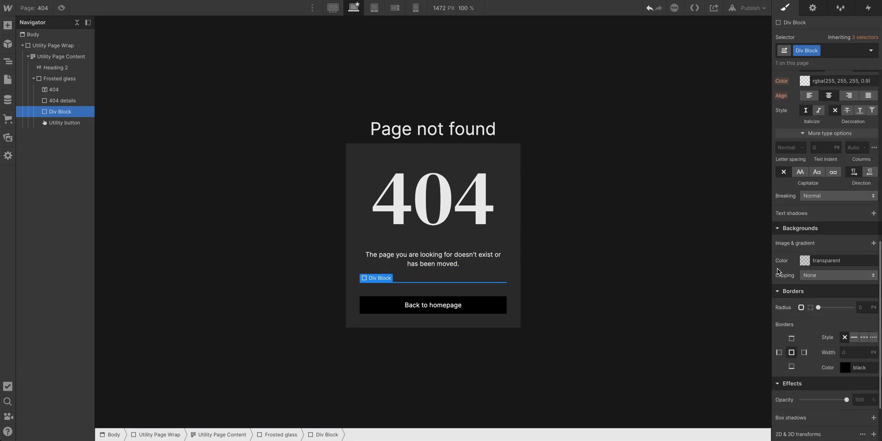
pyautogui.press('Escape')
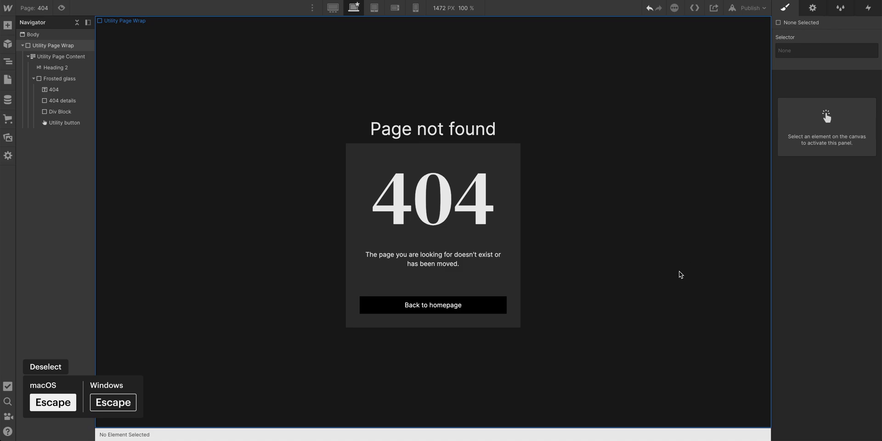
# Class the block 'Horizontal divider' and give it an 80%-opaque black background
pyautogui.click(53, 110)
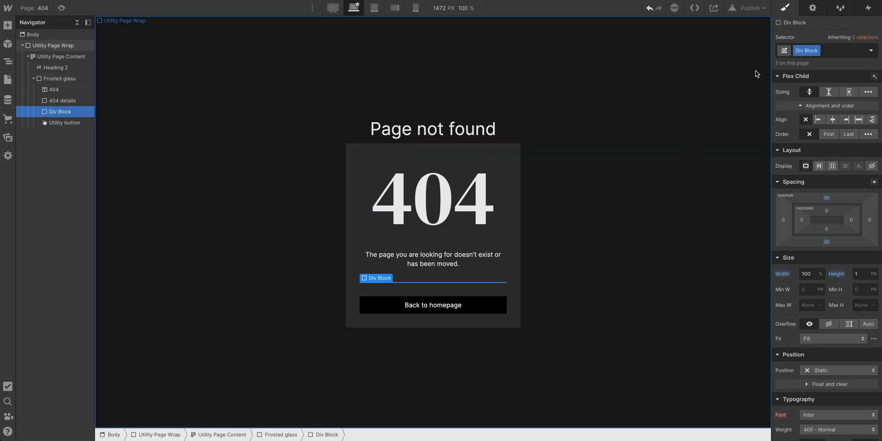
pyautogui.write('Horizontal divider')
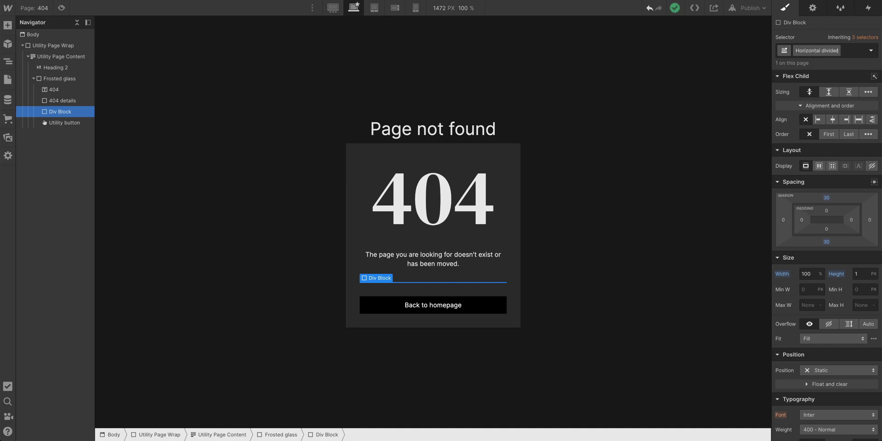
pyautogui.press('Return')
pyautogui.scroll(-5, 826, 230)
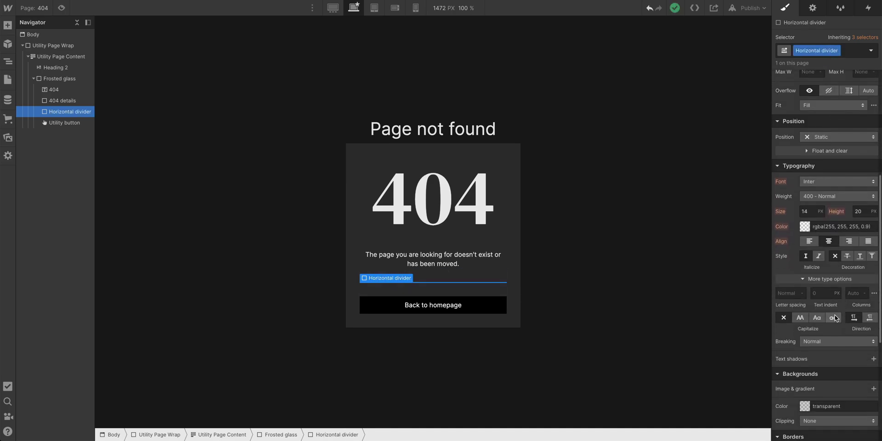
pyautogui.scroll(-5, 813, 285)
pyautogui.click(805, 310)
pyautogui.moveTo(783, 216); pyautogui.dragTo(765, 152)
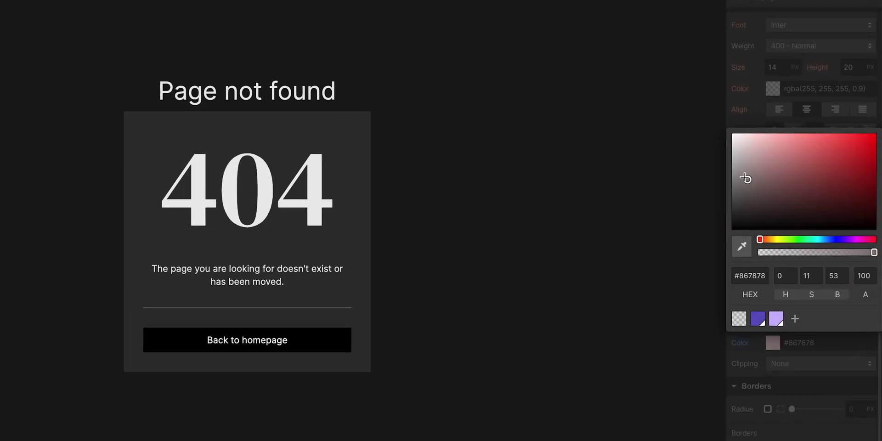
pyautogui.moveTo(697, 124)
pyautogui.mouseDown()
pyautogui.moveTo(697, 111)
pyautogui.moveTo(672, 324)
pyautogui.mouseUp()
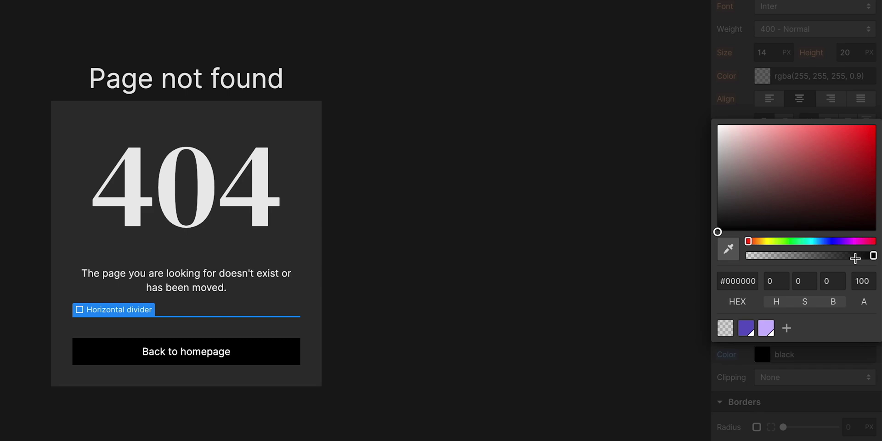
pyautogui.moveTo(854, 258); pyautogui.dragTo(846, 255)
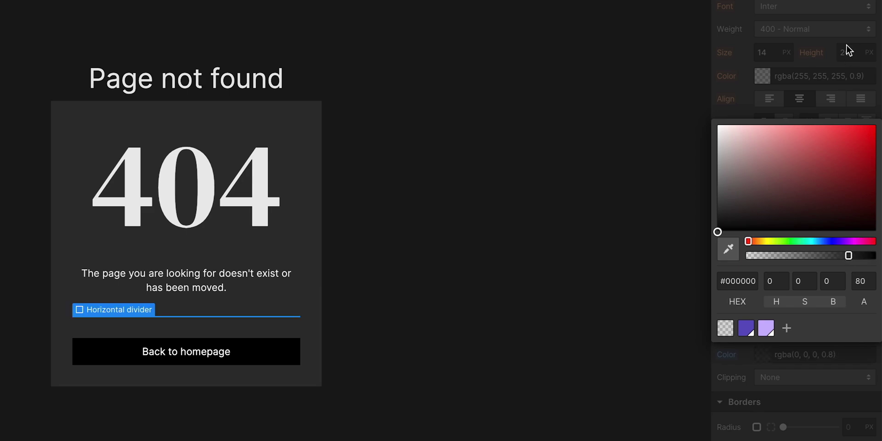
pyautogui.press('Escape')
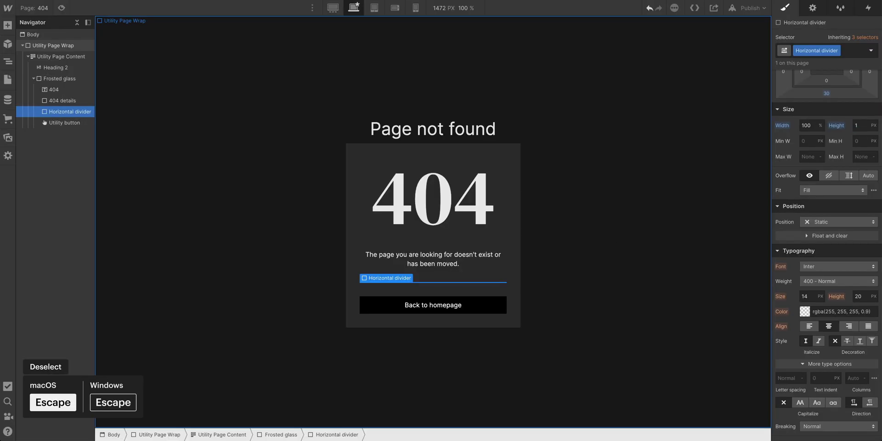
# Rename the Page not found heading's class to 'Utility heading' and increase its bottom margin
pyautogui.press('Escape')
pyautogui.click(458, 125)
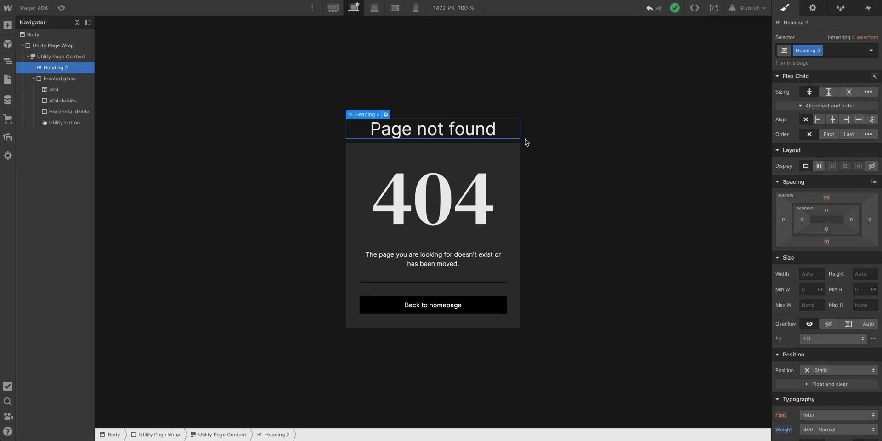
pyautogui.doubleClick(805, 50)
pyautogui.write('Utility h')
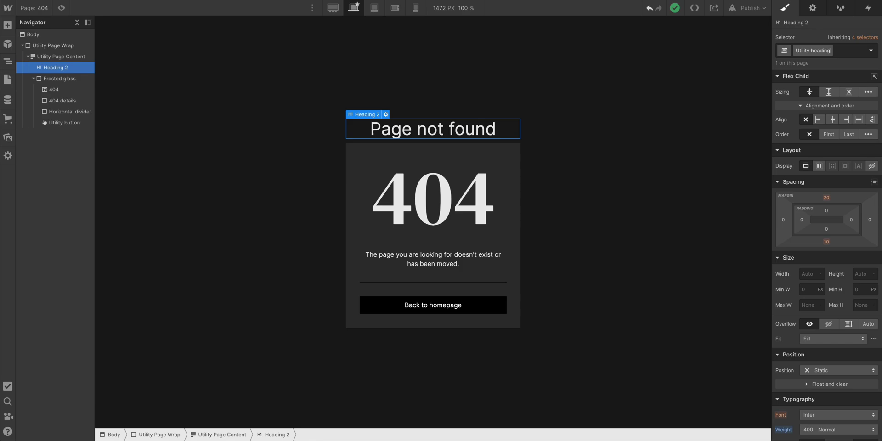
pyautogui.press('Return')
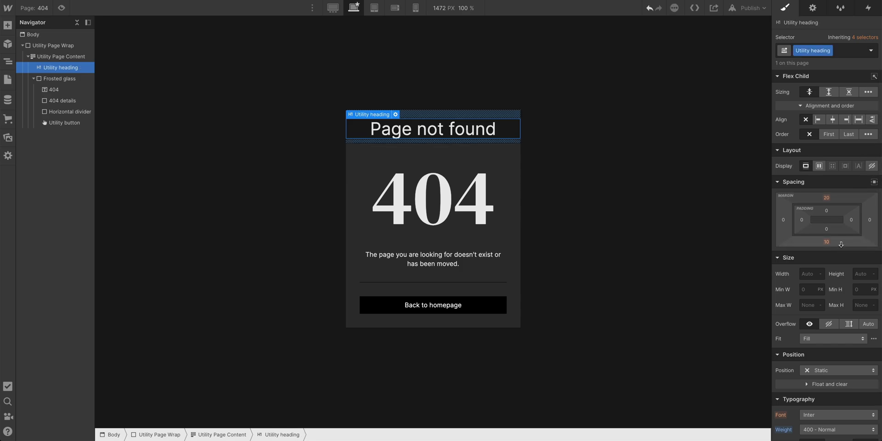
pyautogui.moveTo(840, 242); pyautogui.dragTo(848, 256)
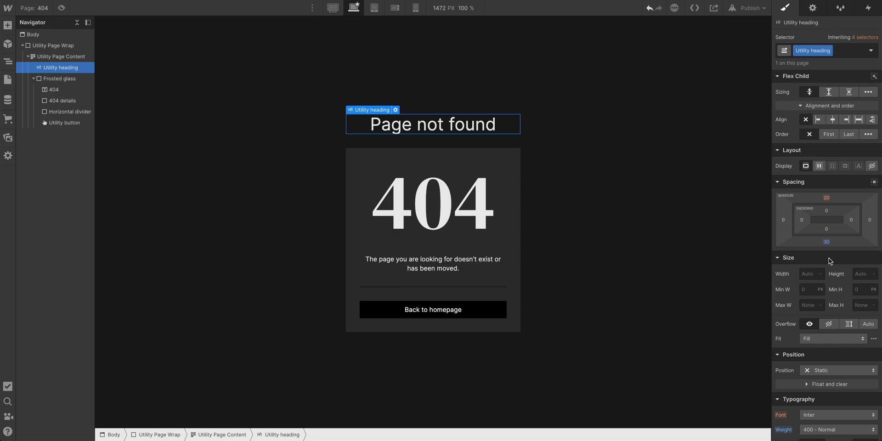
# Shrink the heading to 32px and cap the 404 details paragraph at 260px max width
pyautogui.scroll(-2, 826, 321)
pyautogui.click(808, 394)
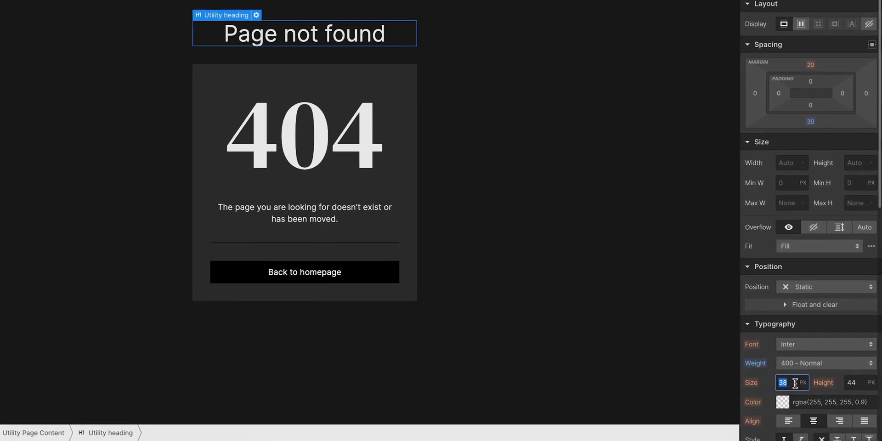
pyautogui.press('Down')
pyautogui.press('Down')
pyautogui.press('Down')
pyautogui.press('Down')
pyautogui.press('Down')
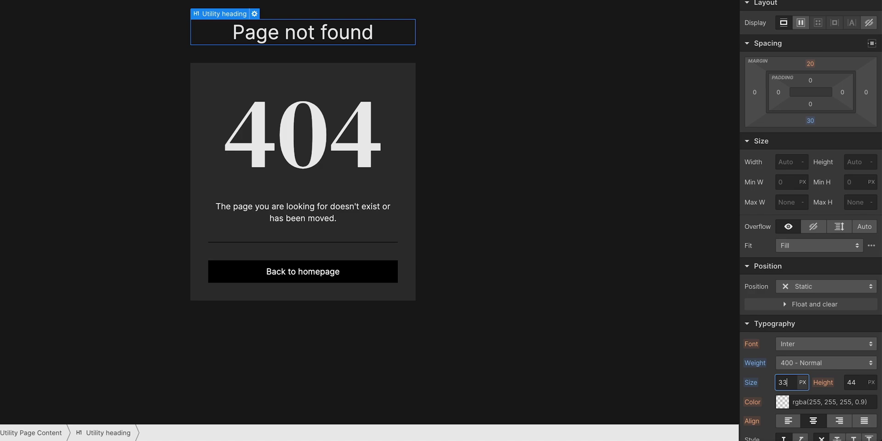
pyautogui.press('Down')
pyautogui.click(862, 379)
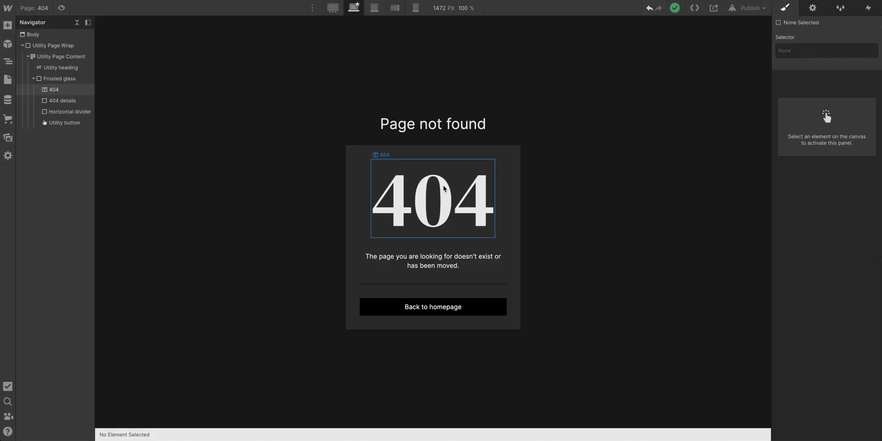
pyautogui.click(427, 259)
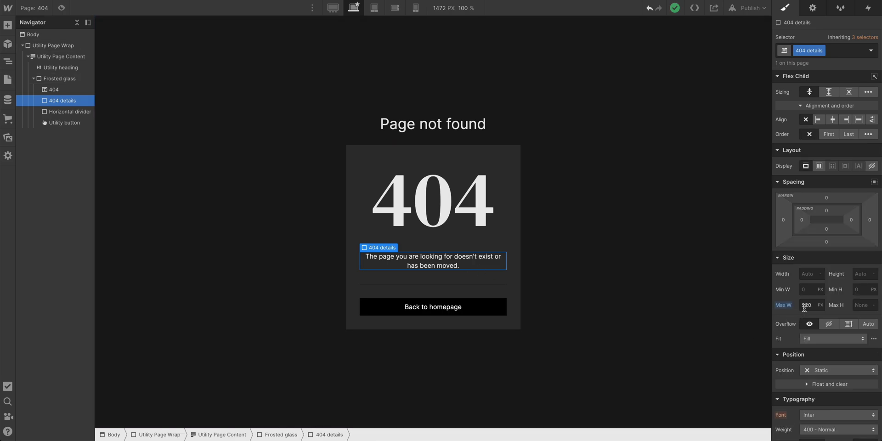
pyautogui.moveTo(810, 306); pyautogui.dragTo(786, 303)
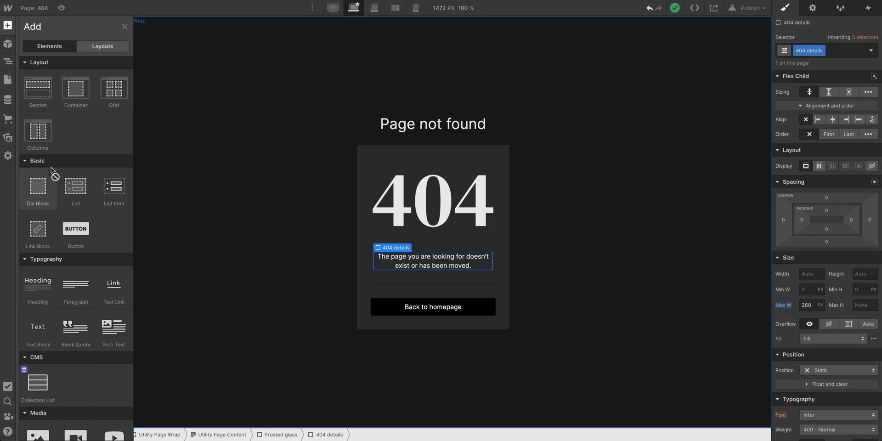
# Add a Div Block to Utility Page Wrap, upload images, and place Blue-texture.jpg in it
pyautogui.moveTo(51, 170); pyautogui.dragTo(59, 56)
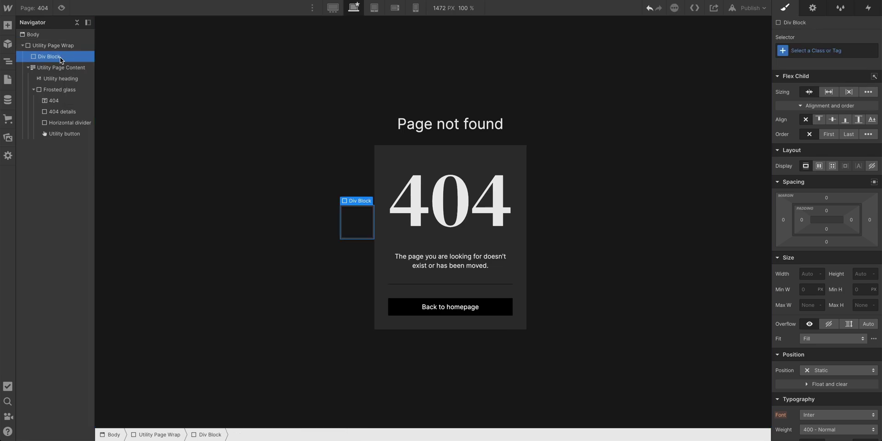
pyautogui.scroll(-4, 827, 230)
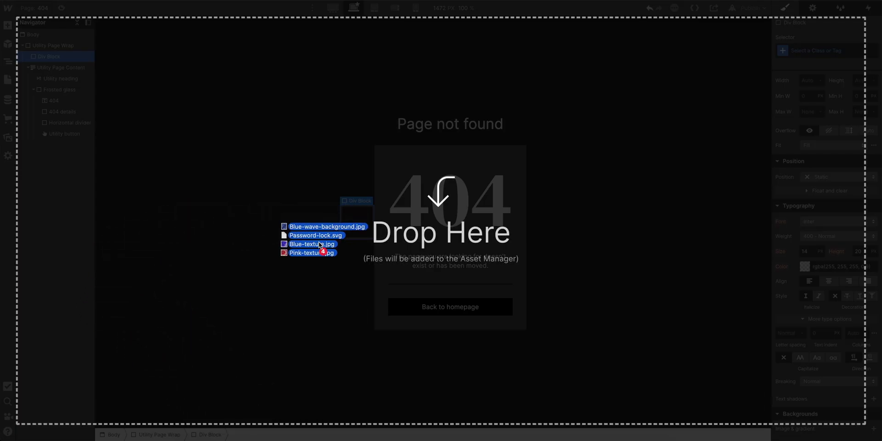
pyautogui.moveTo(193, 402); pyautogui.dragTo(321, 242)
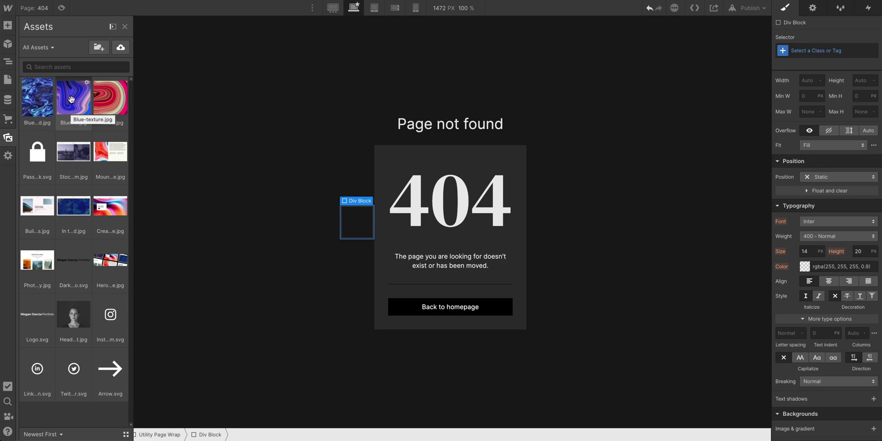
pyautogui.moveTo(71, 100); pyautogui.dragTo(354, 213)
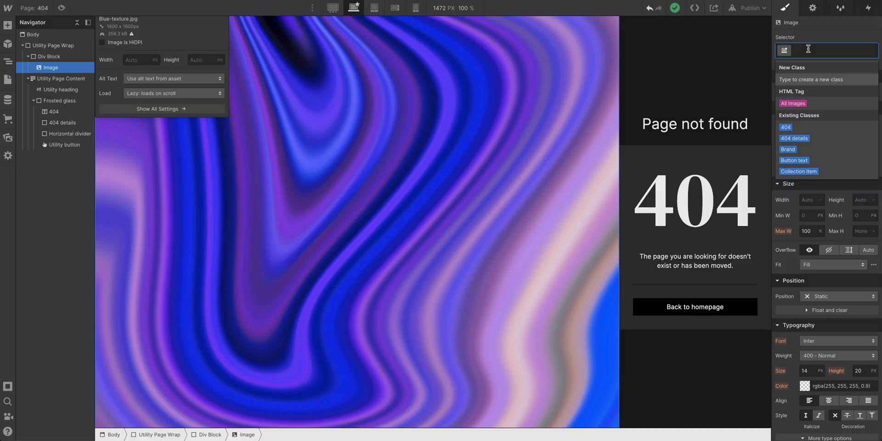
# Class the image 'Circle image', set its width to 600px and border radius 50%
pyautogui.write('Circle image')
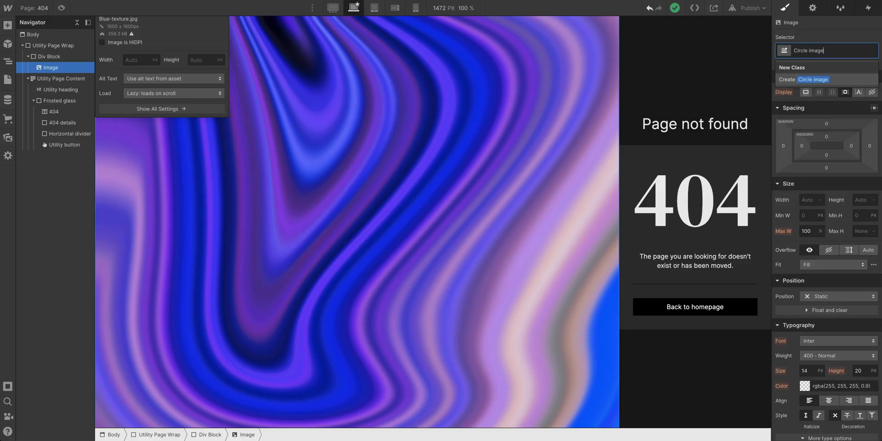
pyautogui.press('Return')
pyautogui.click(812, 198)
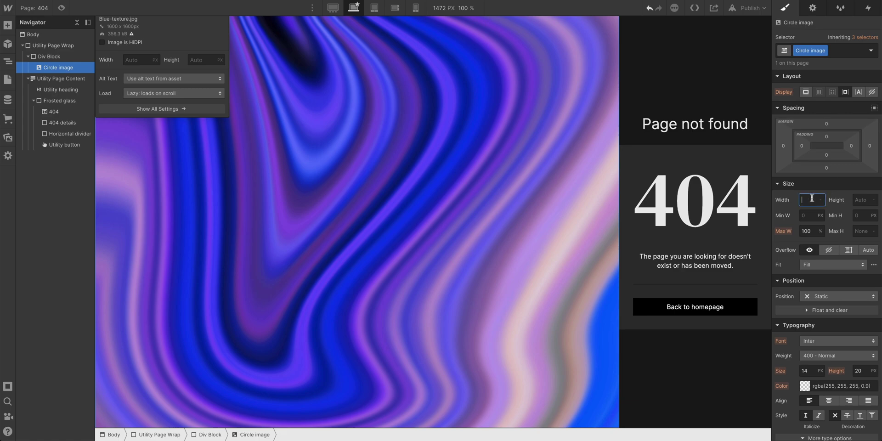
pyautogui.write('600')
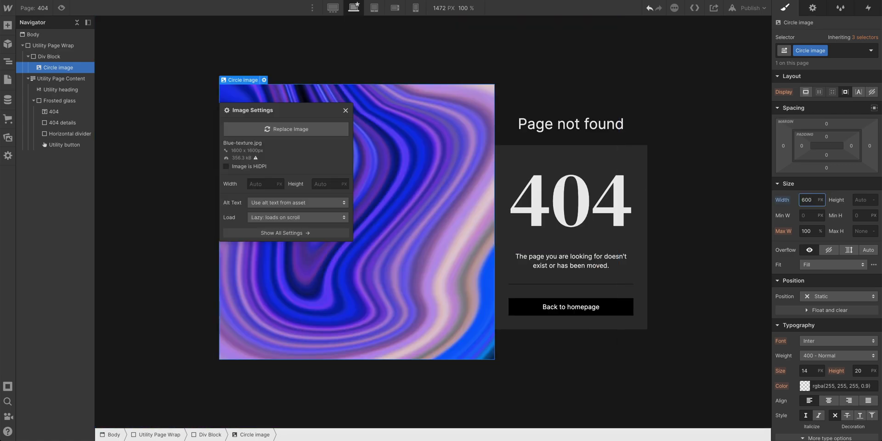
pyautogui.scroll(-5, 825, 370)
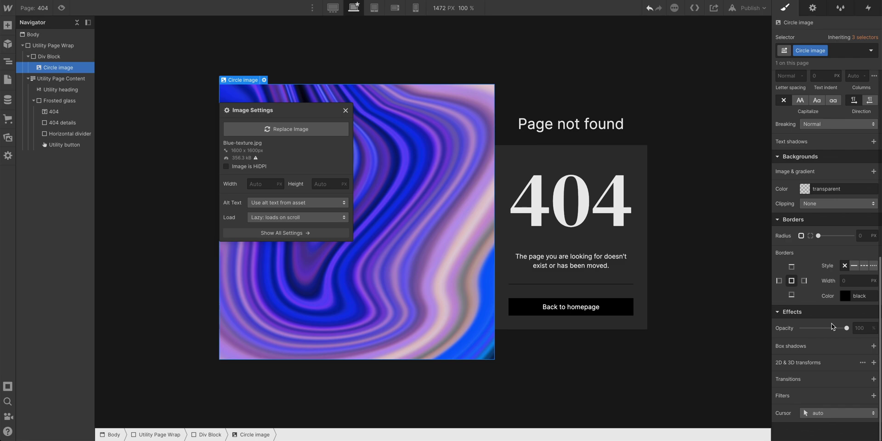
pyautogui.scroll(3, 833, 326)
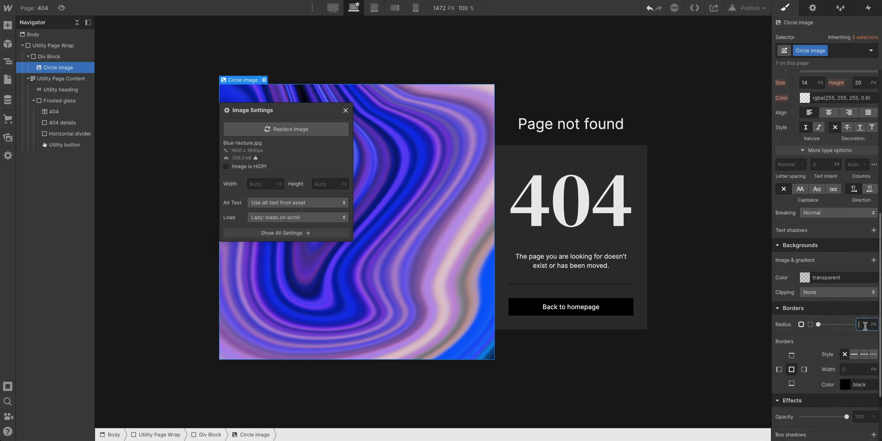
pyautogui.write('50')
pyautogui.press('Return')
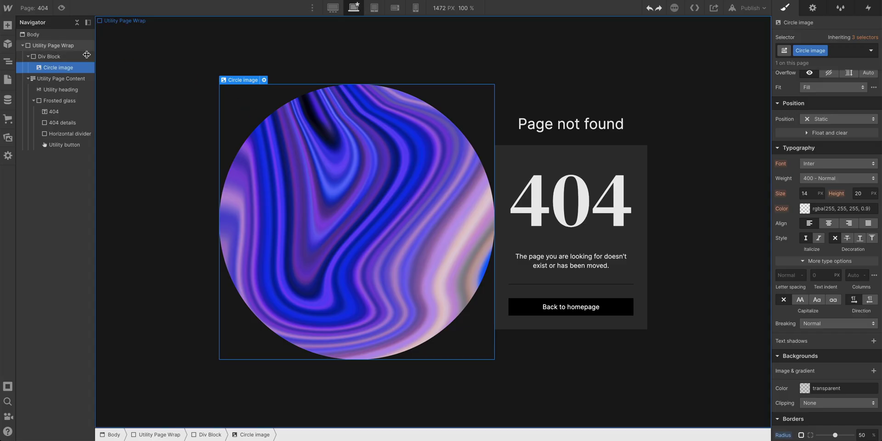
# Class the circle's wrapper div '404 interaction' and set its position to absolute
pyautogui.click(86, 55)
pyautogui.click(828, 50)
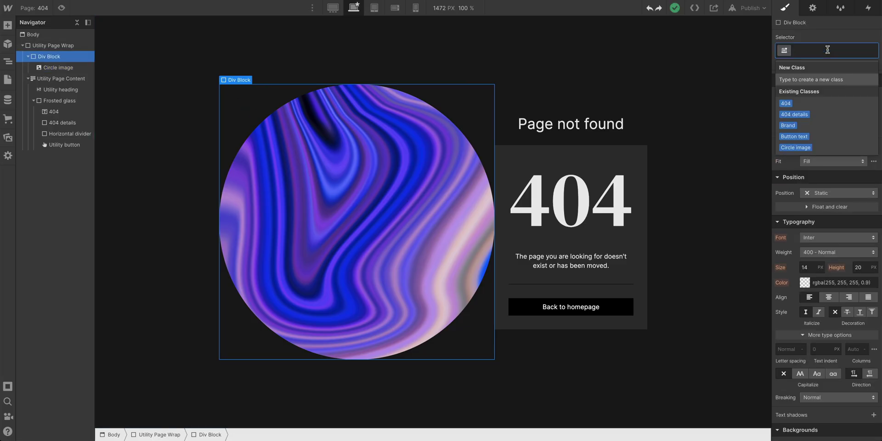
pyautogui.write('404 interactio')
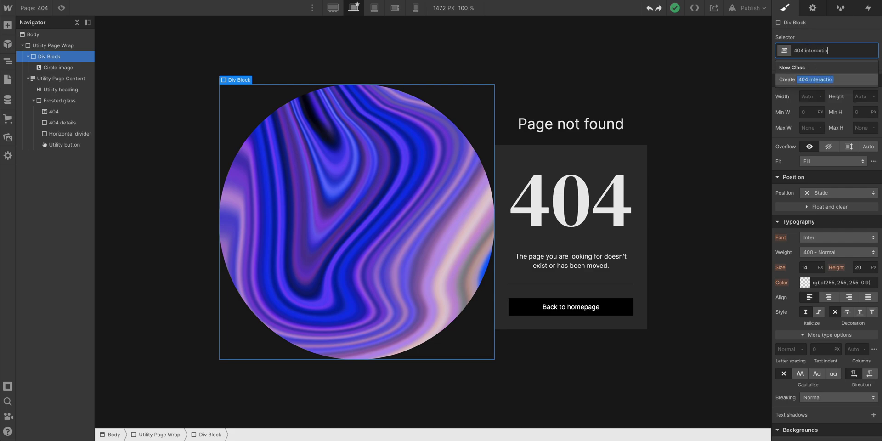
pyautogui.write('n')
pyautogui.press('Return')
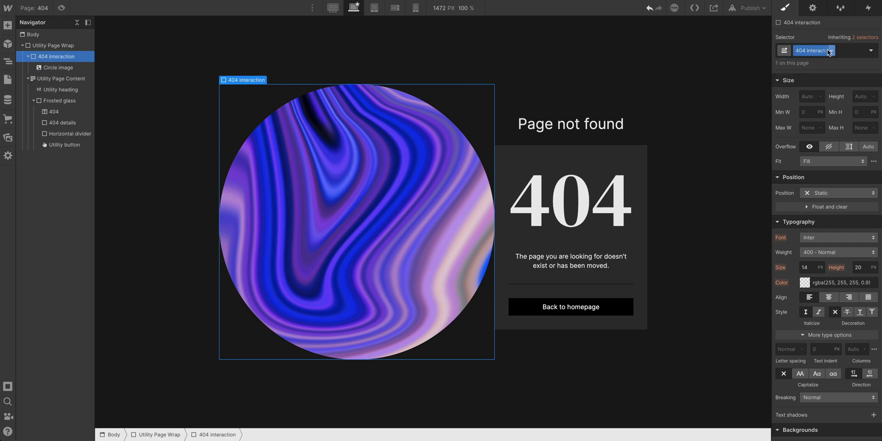
pyautogui.click(834, 192)
pyautogui.click(834, 214)
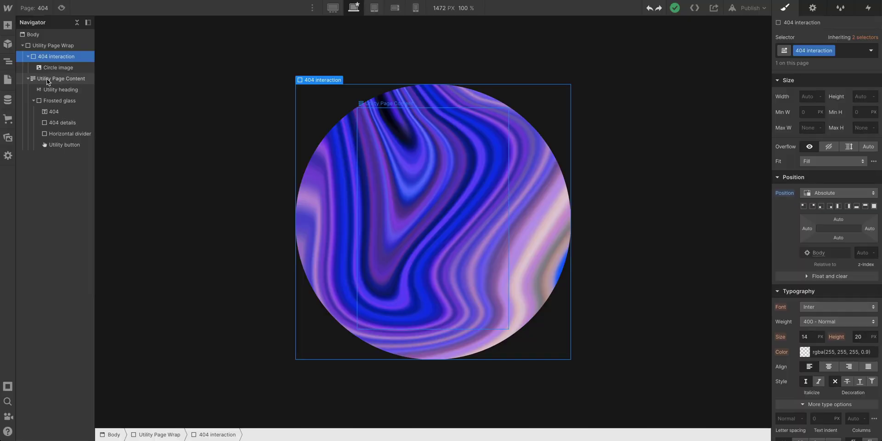
pyautogui.click(48, 80)
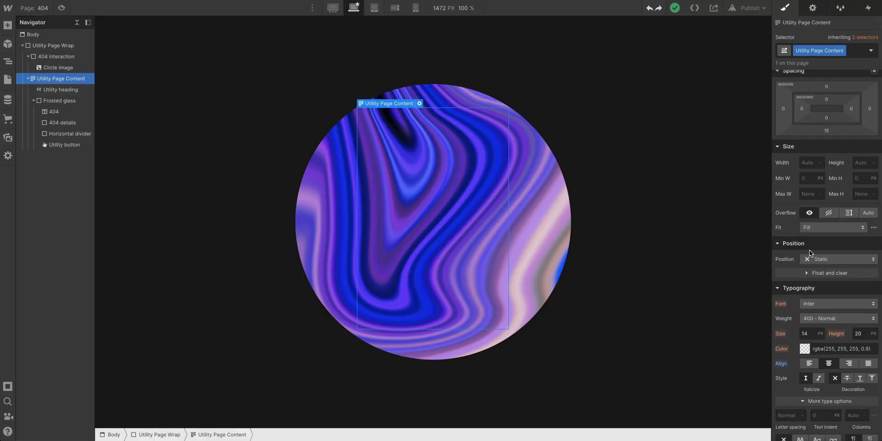
# Make Utility Page Content relatively positioned; try and undo a Move transform on 404 interaction
pyautogui.click(831, 259)
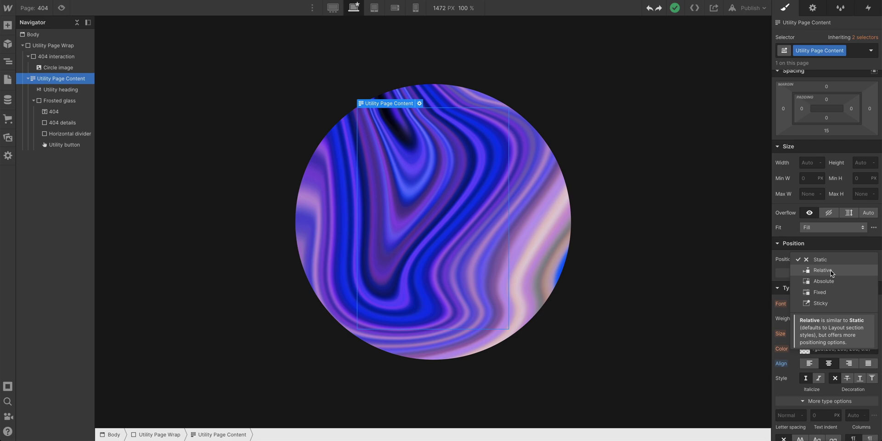
pyautogui.click(832, 271)
pyautogui.write('1')
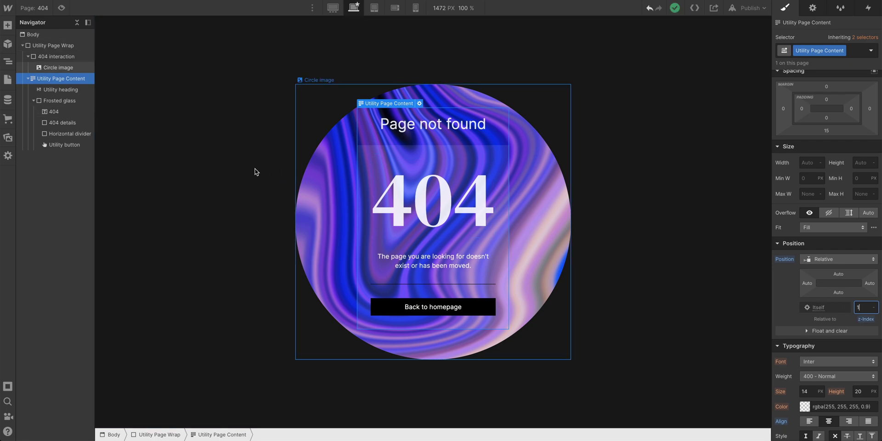
pyautogui.click(66, 67)
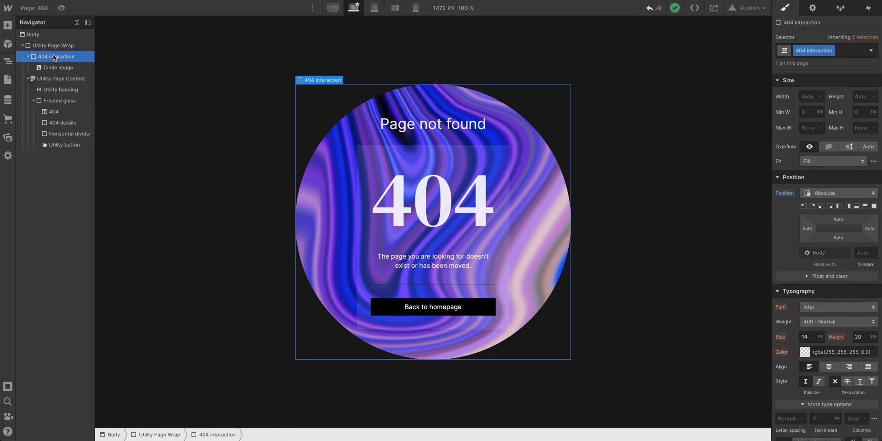
pyautogui.scroll(-8, 837, 318)
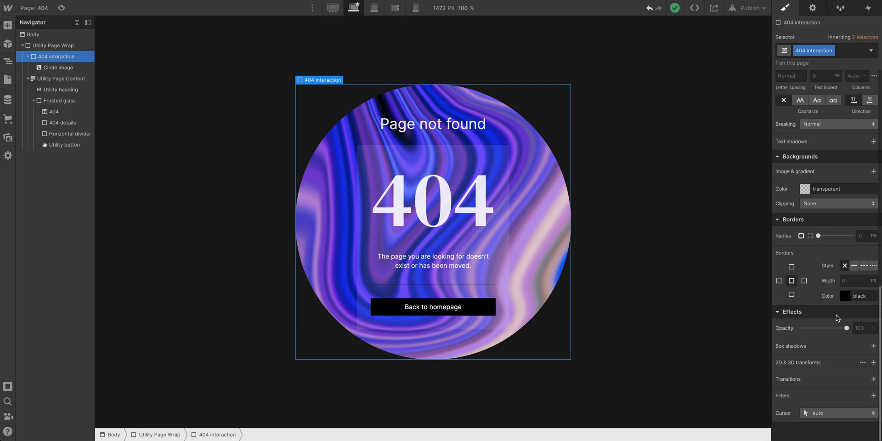
pyautogui.click(874, 362)
pyautogui.moveTo(818, 327)
pyautogui.mouseDown()
pyautogui.moveTo(852, 327)
pyautogui.moveTo(787, 327)
pyautogui.mouseUp()
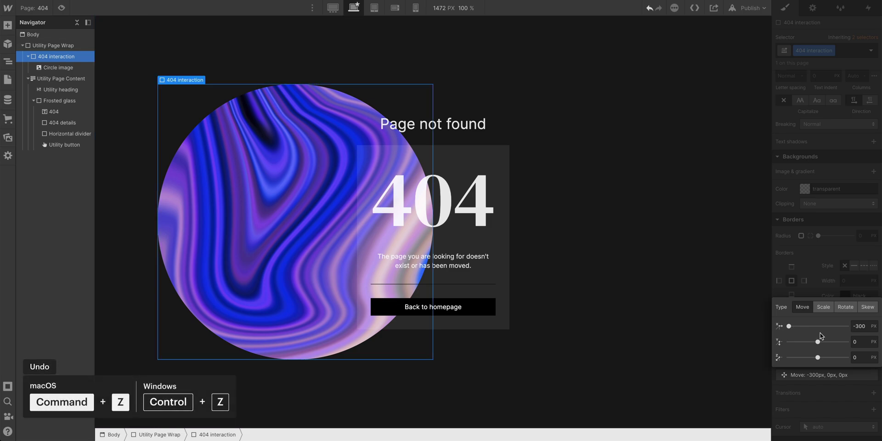
pyautogui.hotkey('ctrl', 'z')
pyautogui.click(832, 270)
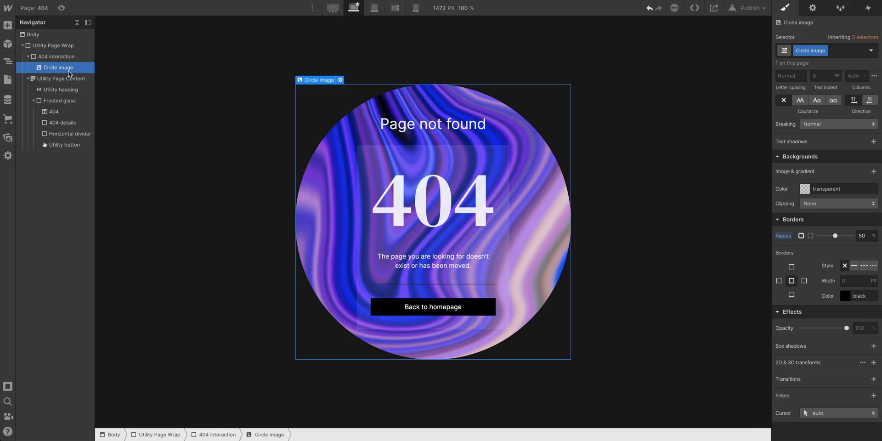
# Duplicate the circle image, add a Glow combo class, and position it absolute full
pyautogui.rightClick(315, 83)
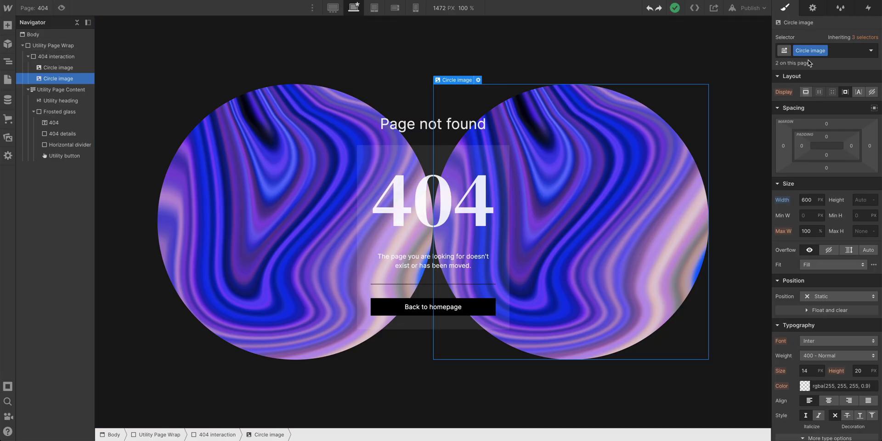
pyautogui.click(825, 51)
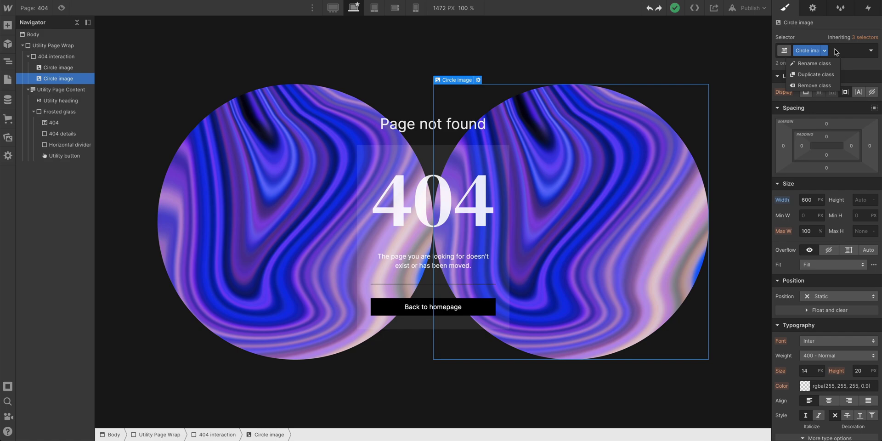
pyautogui.click(849, 52)
pyautogui.write('Glow')
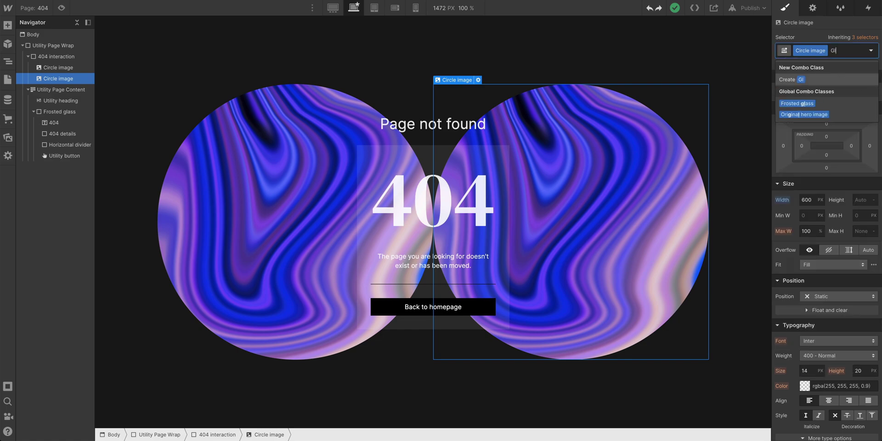
pyautogui.press('Return')
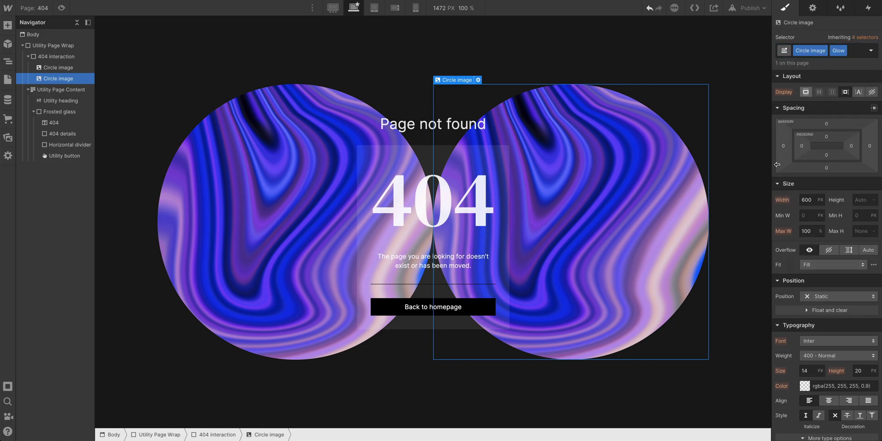
pyautogui.click(848, 296)
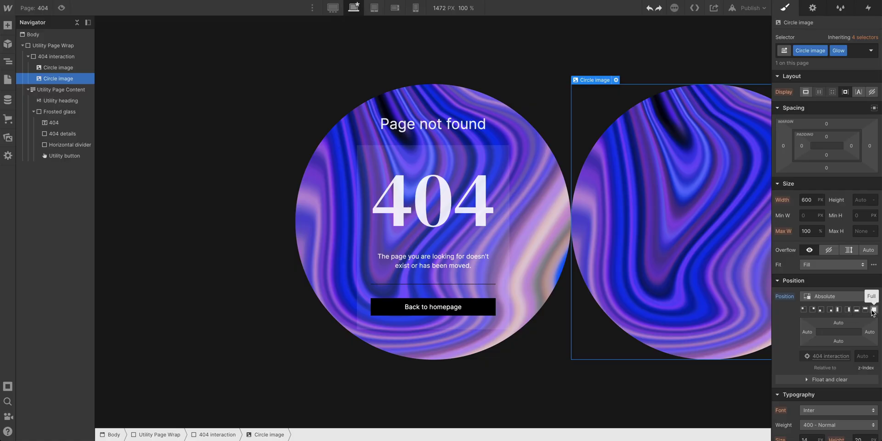
pyautogui.click(873, 310)
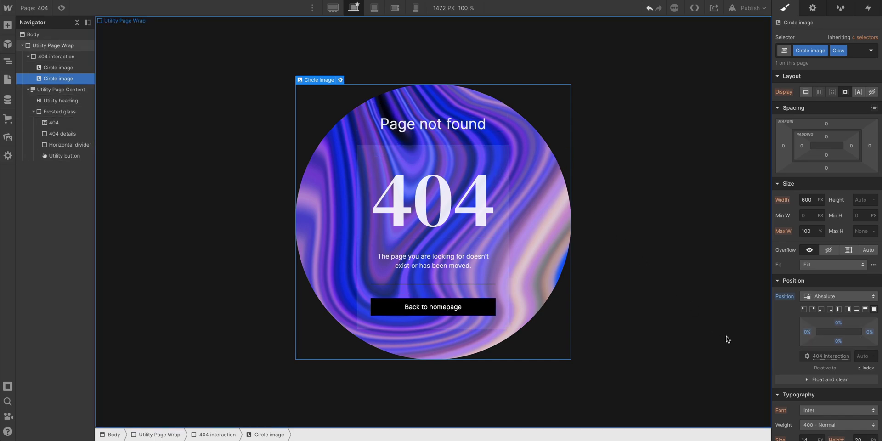
# Add a 75px blur filter and a 200% saturation filter to the Glow circle
pyautogui.scroll(-2, 813, 376)
pyautogui.scroll(-10, 813, 376)
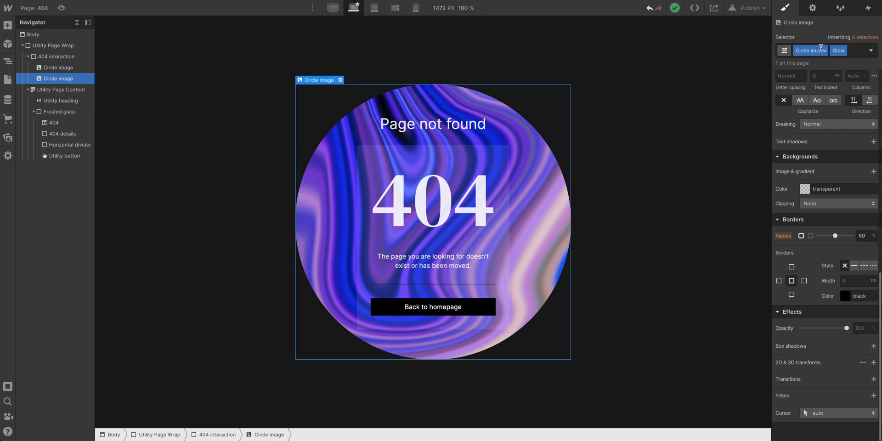
pyautogui.click(874, 396)
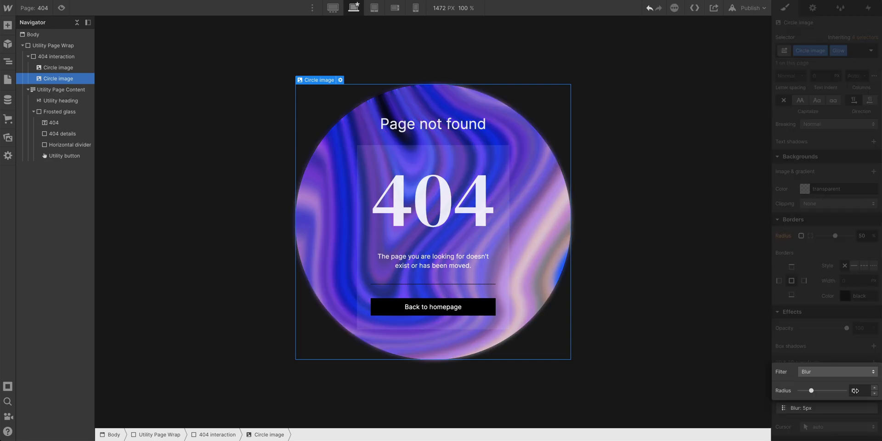
pyautogui.click(855, 391)
pyautogui.write('71')
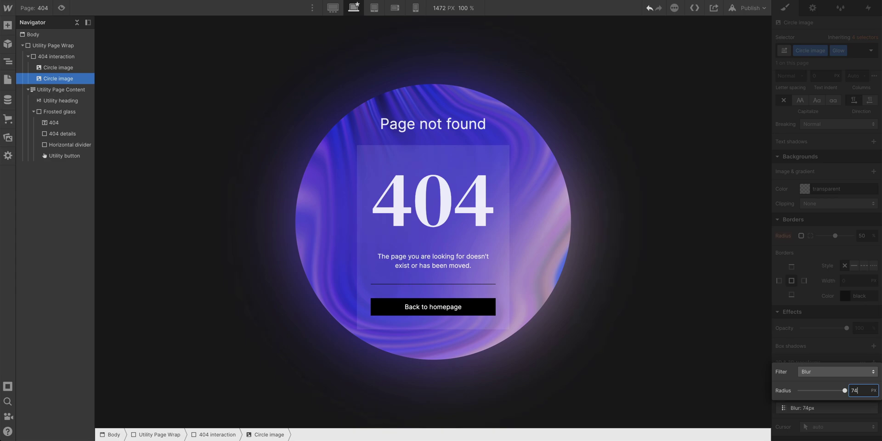
pyautogui.click(849, 347)
pyautogui.click(871, 397)
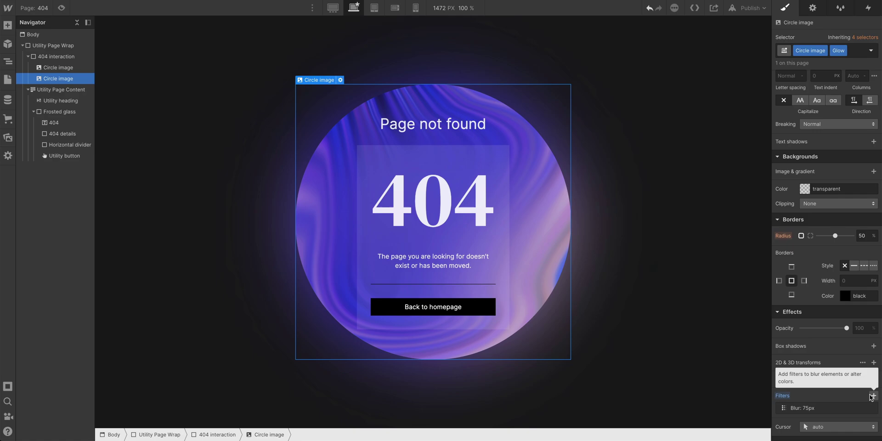
pyautogui.click(840, 375)
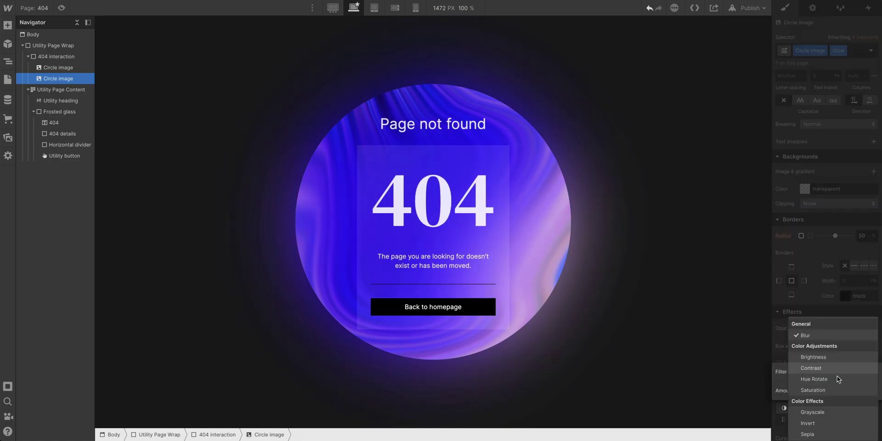
pyautogui.click(822, 390)
pyautogui.moveTo(840, 390); pyautogui.dragTo(751, 389)
pyautogui.moveTo(822, 391); pyautogui.dragTo(847, 391)
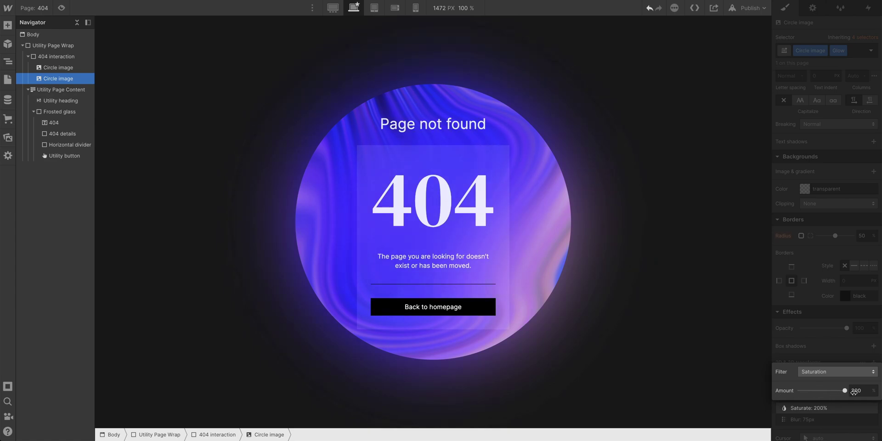
pyautogui.click(850, 348)
# Set the Glow circle's z-index to 1 and raise Utility Page Content above it
pyautogui.scroll(5, 817, 269)
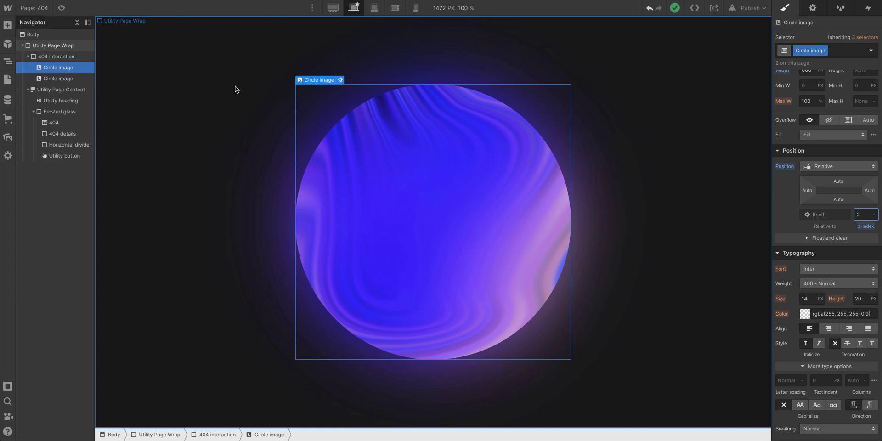
pyautogui.click(54, 78)
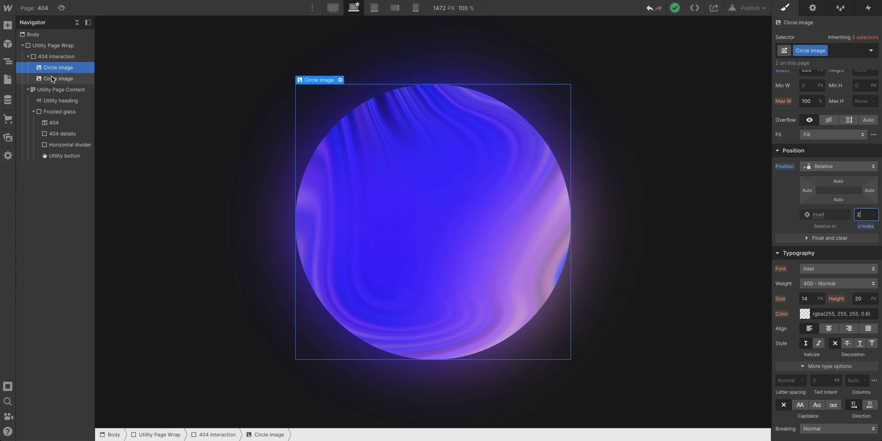
pyautogui.click(860, 225)
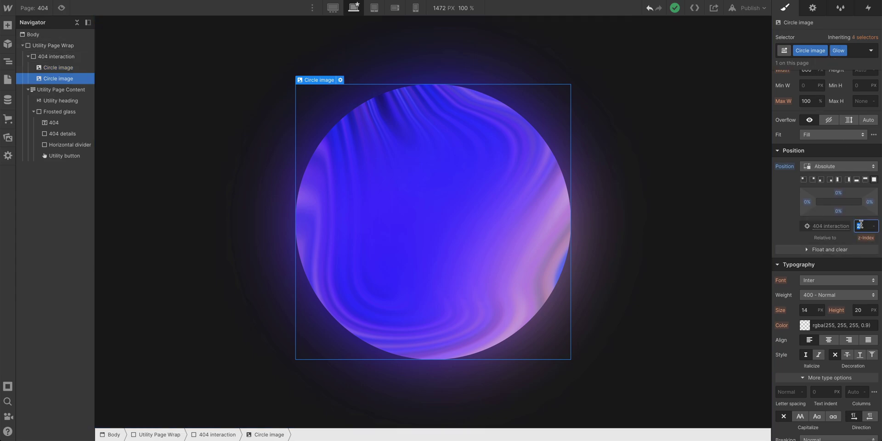
pyautogui.write('1')
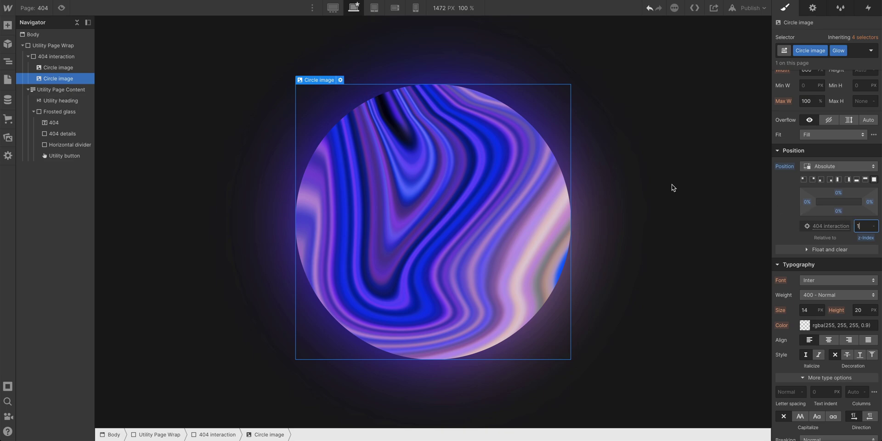
pyautogui.click(460, 275)
pyautogui.write('3')
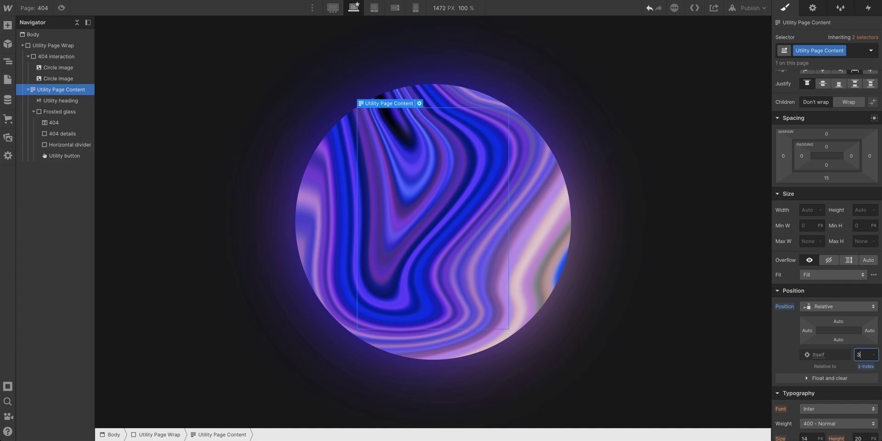
pyautogui.press('Return')
# Give the Frosted glass card a black background at 40% opacity
pyautogui.click(412, 148)
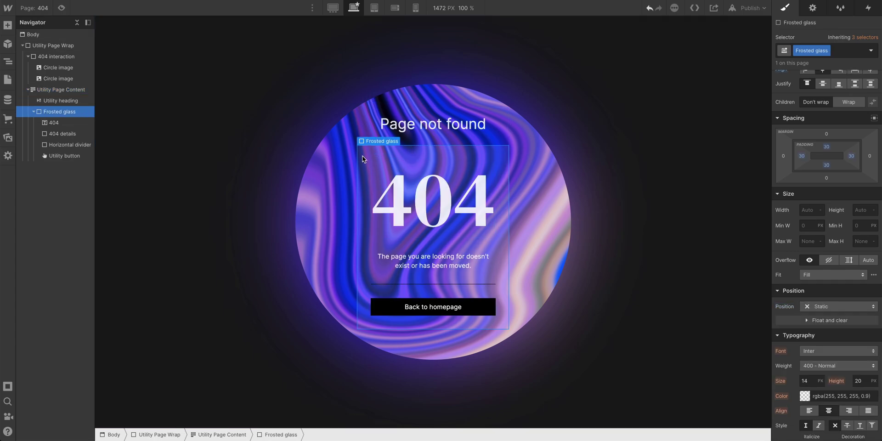
pyautogui.scroll(-3, 820, 379)
pyautogui.scroll(-5, 821, 379)
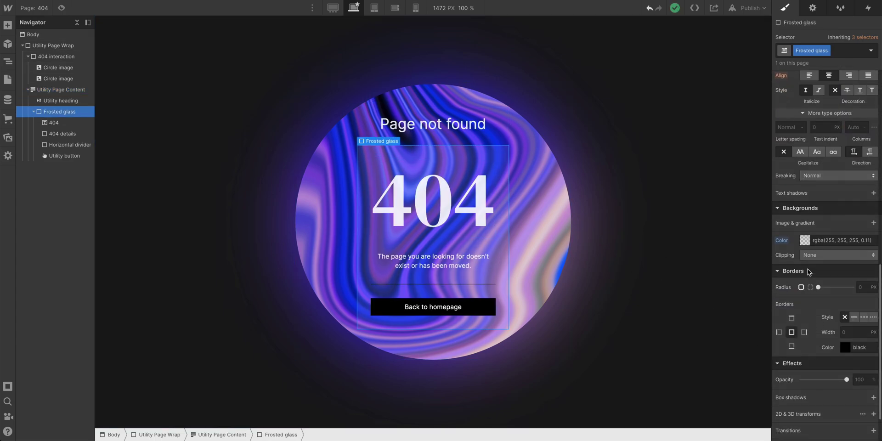
pyautogui.click(805, 241)
pyautogui.moveTo(803, 276); pyautogui.dragTo(748, 326)
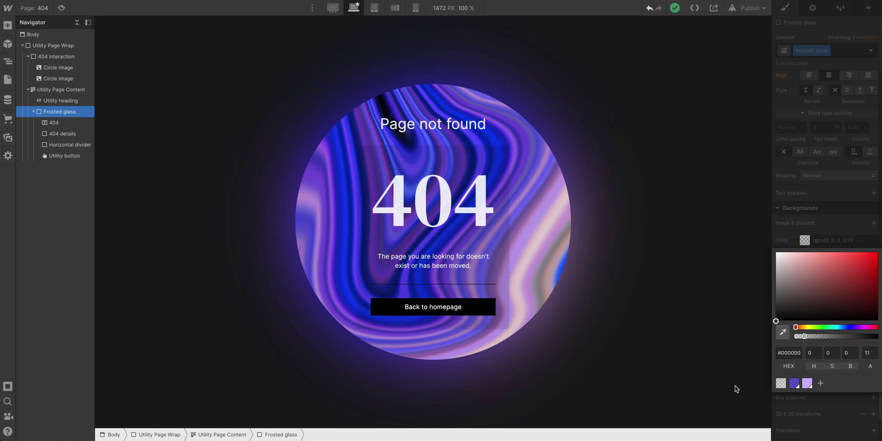
pyautogui.moveTo(813, 337); pyautogui.dragTo(828, 336)
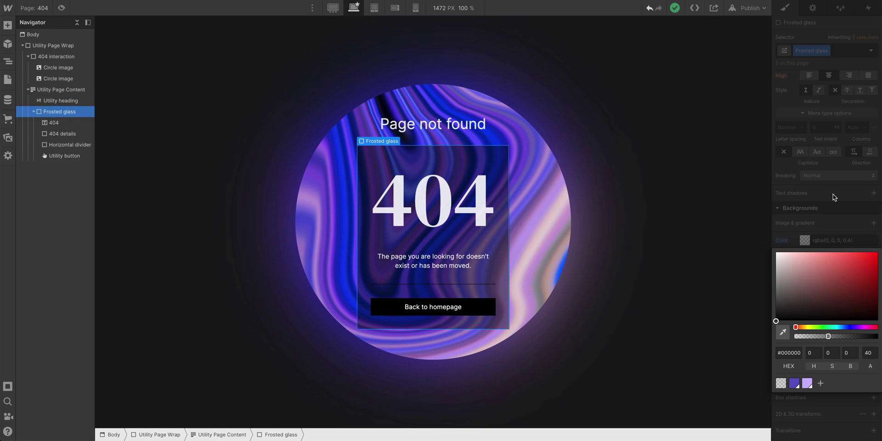
pyautogui.click(837, 205)
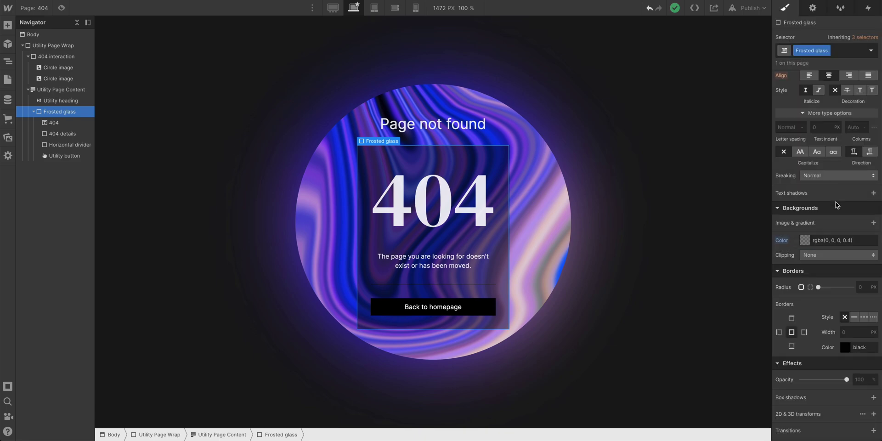
# Reduce the first Circle image's width from 600px to 460px
pyautogui.click(62, 56)
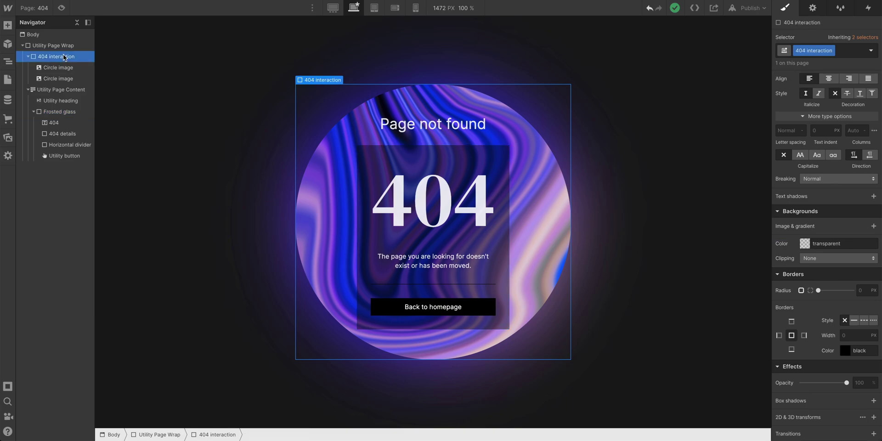
pyautogui.scroll(5, 826, 193)
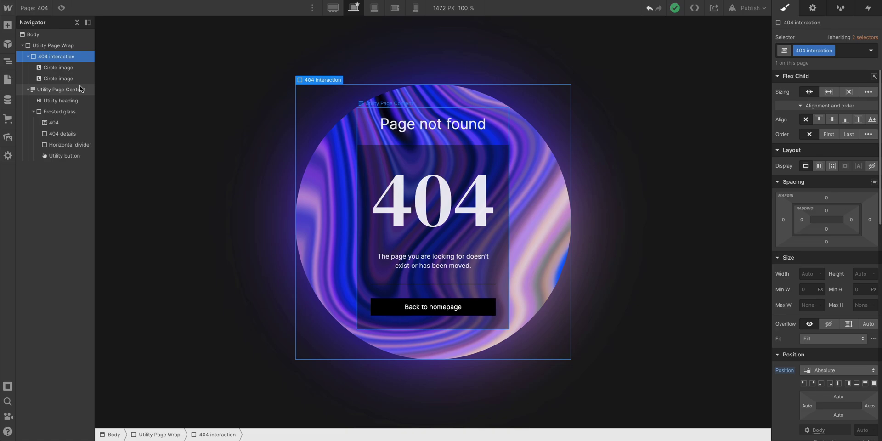
pyautogui.click(58, 68)
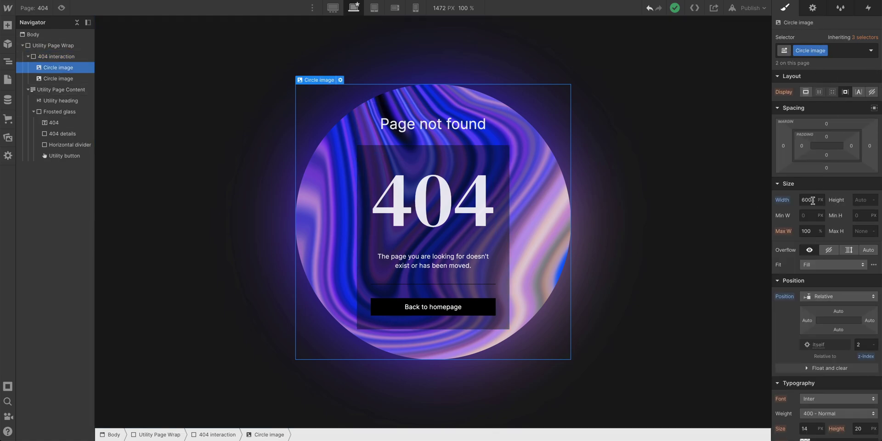
pyautogui.moveTo(813, 200)
pyautogui.mouseDown()
pyautogui.moveTo(832, 216)
pyautogui.moveTo(748, 222)
pyautogui.mouseUp()
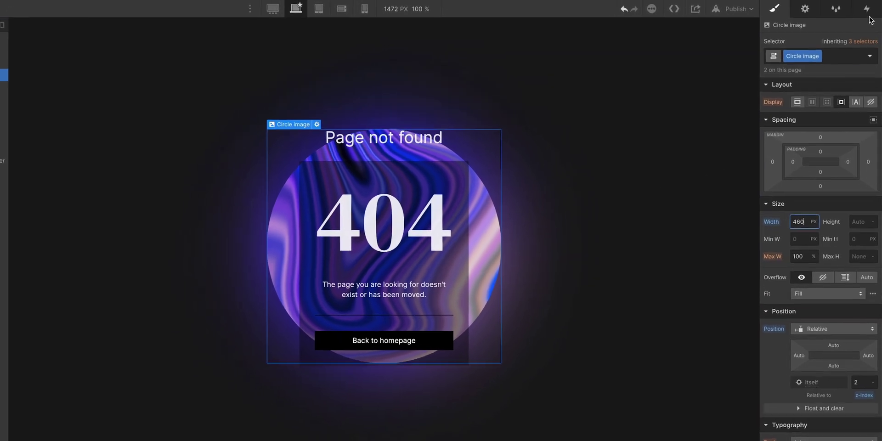
# Add a Mouse move in viewport page trigger playing a new mouse animation named '404 interaction'
pyautogui.click(870, 11)
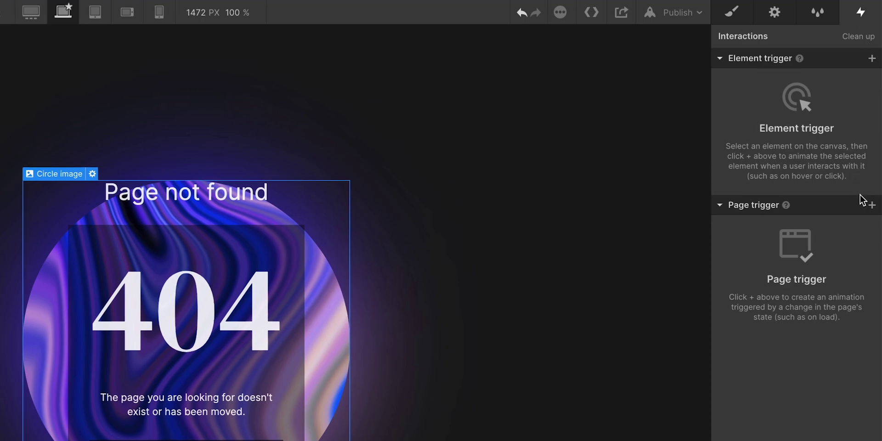
pyautogui.click(871, 205)
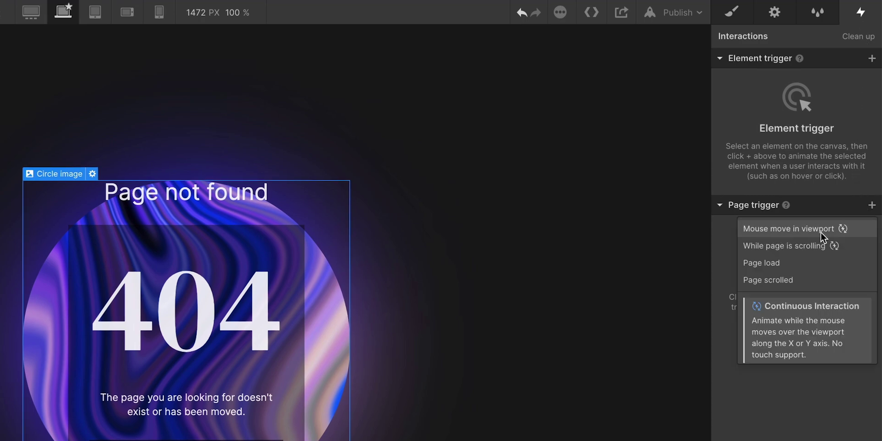
pyautogui.click(843, 234)
pyautogui.click(813, 148)
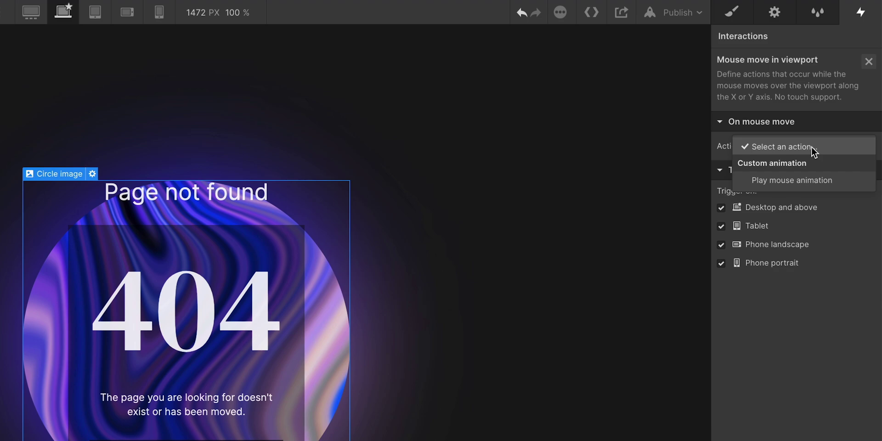
pyautogui.click(843, 179)
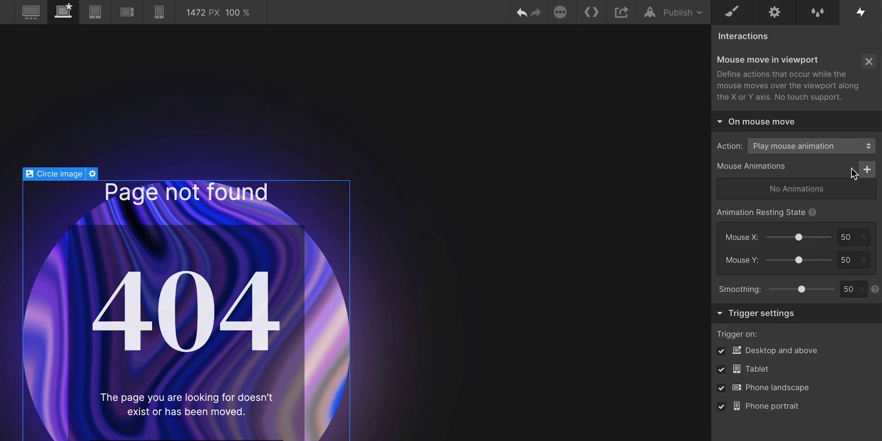
pyautogui.click(867, 169)
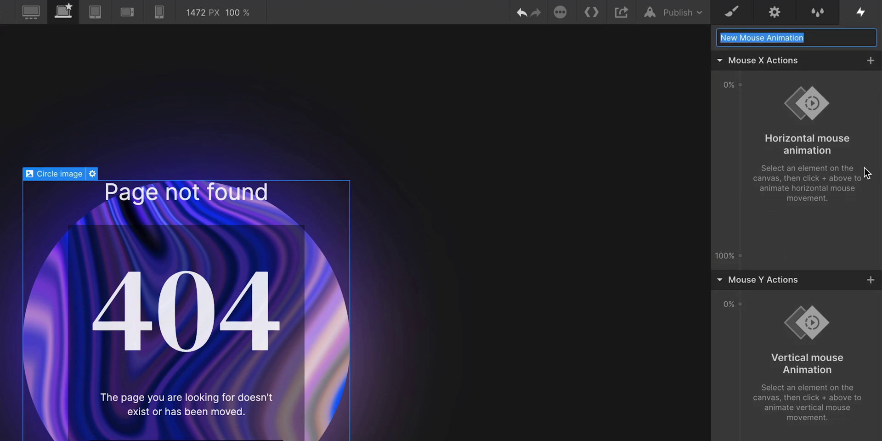
pyautogui.write('404 intera')
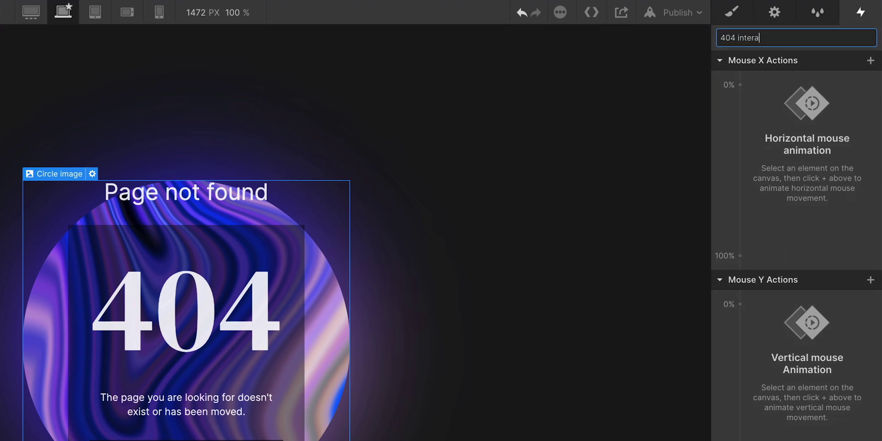
pyautogui.write('n')
pyautogui.press('Return')
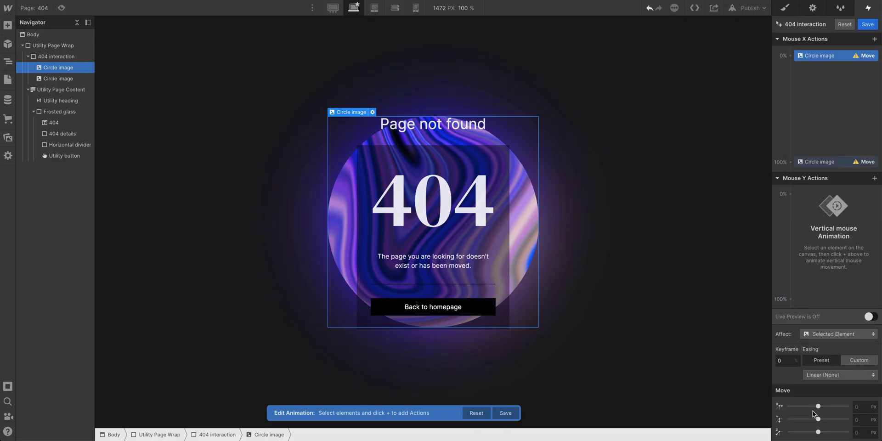
# Set Mouse X Move keyframes to -20vw at 0% and 20vw at 100%, then preview
pyautogui.moveTo(821, 408); pyautogui.dragTo(804, 409)
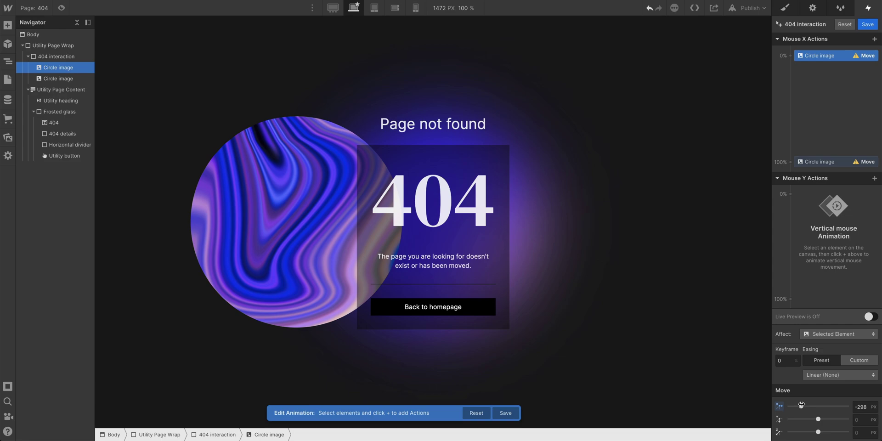
pyautogui.click(859, 406)
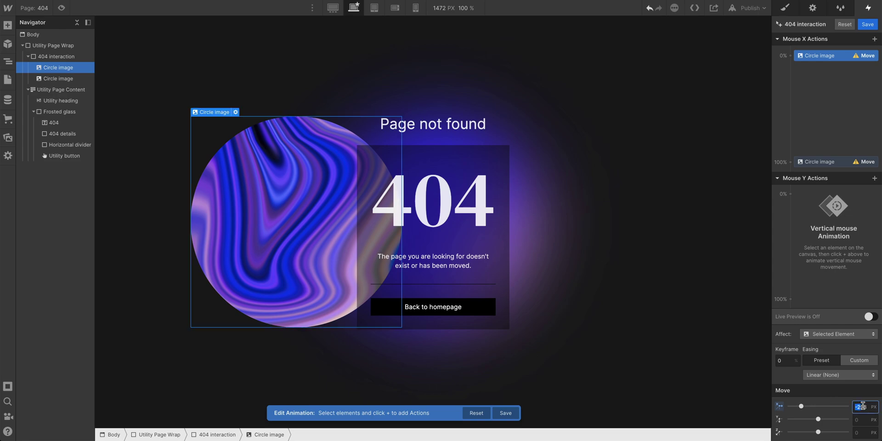
pyautogui.write('-10vw')
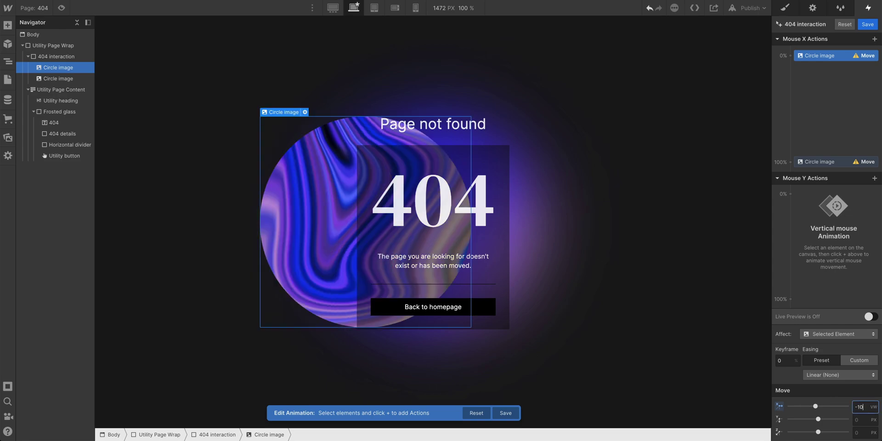
pyautogui.press('Return')
pyautogui.hotkey('shift', 'Down')
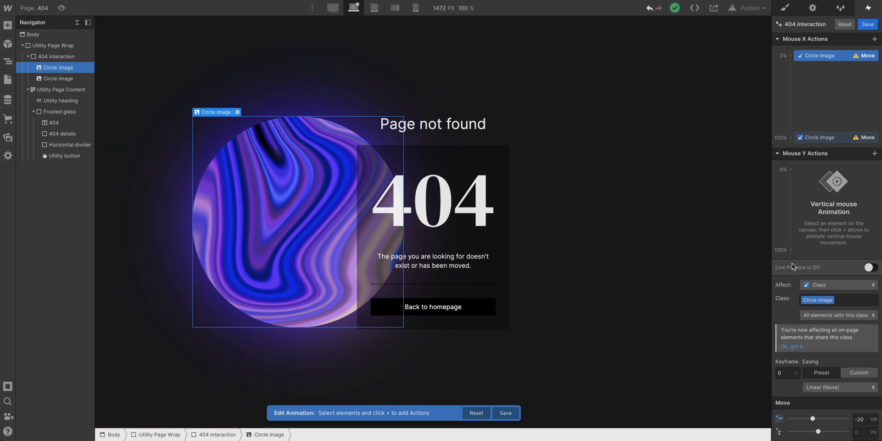
pyautogui.click(816, 137)
pyautogui.write('20')
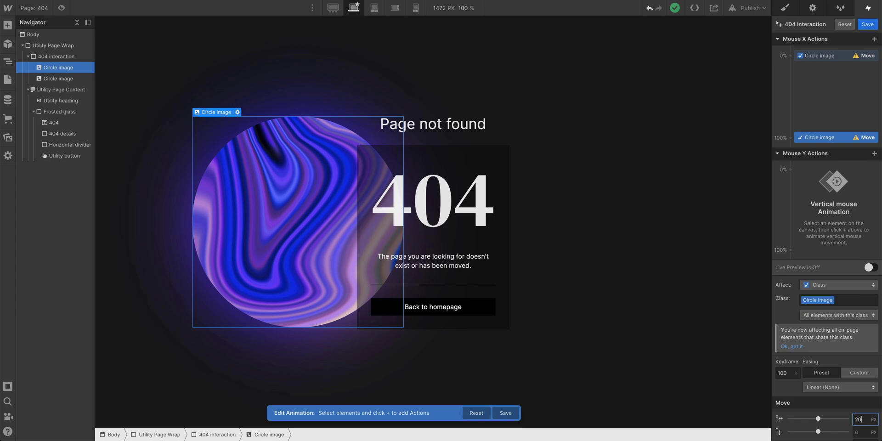
pyautogui.write('vw')
pyautogui.press('Return')
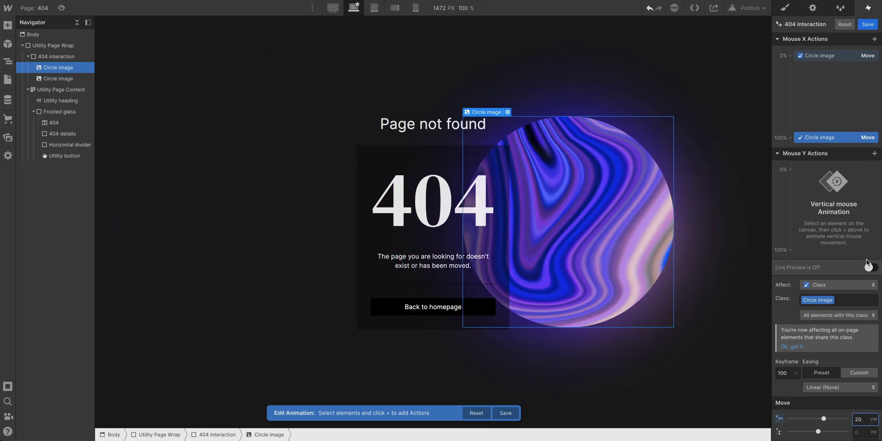
pyautogui.click(869, 269)
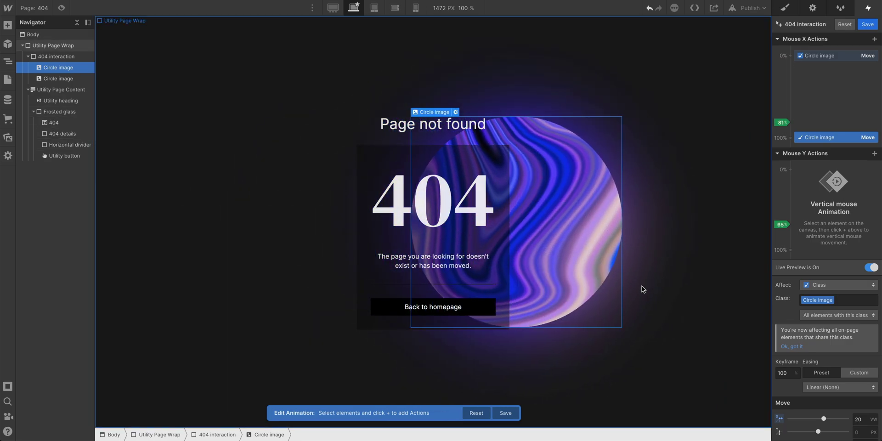
# Add Mouse Y Move keyframes of -20vh at 0% and 20vh at 100%, then preview
pyautogui.click(789, 170)
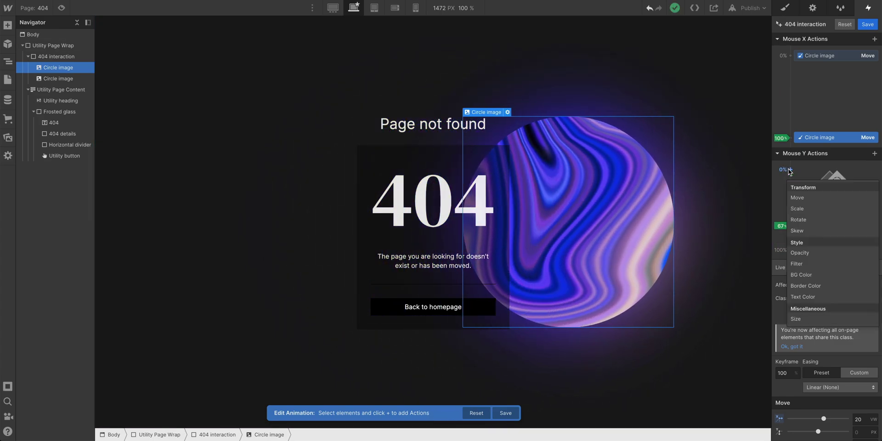
pyautogui.click(797, 197)
pyautogui.click(863, 433)
pyautogui.write('-20vh')
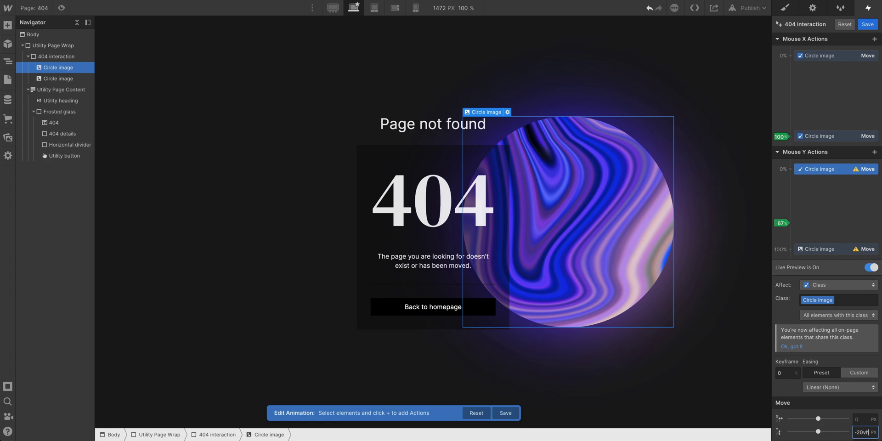
pyautogui.press('Return')
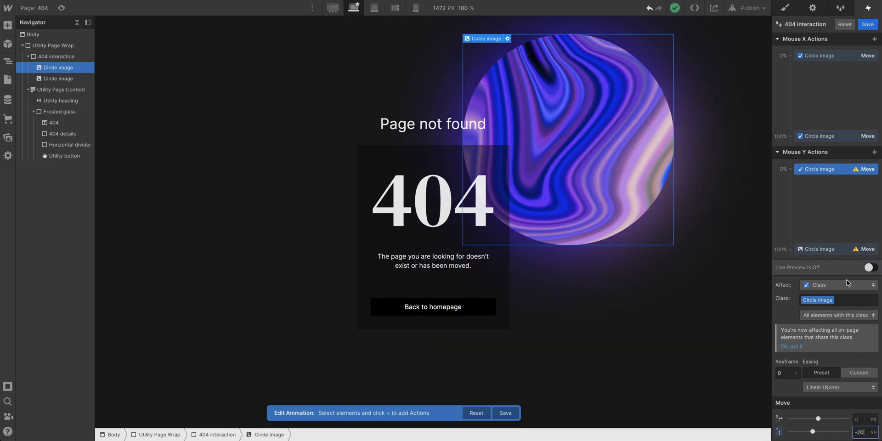
pyautogui.click(846, 249)
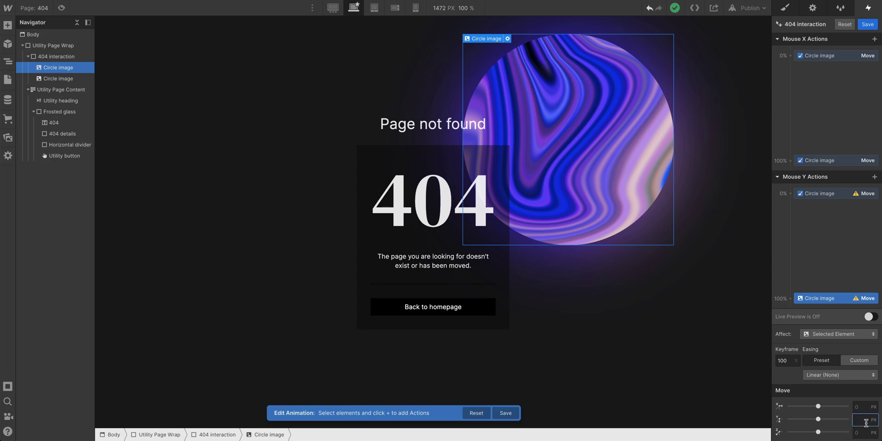
pyautogui.write('20vh')
pyautogui.press('Return')
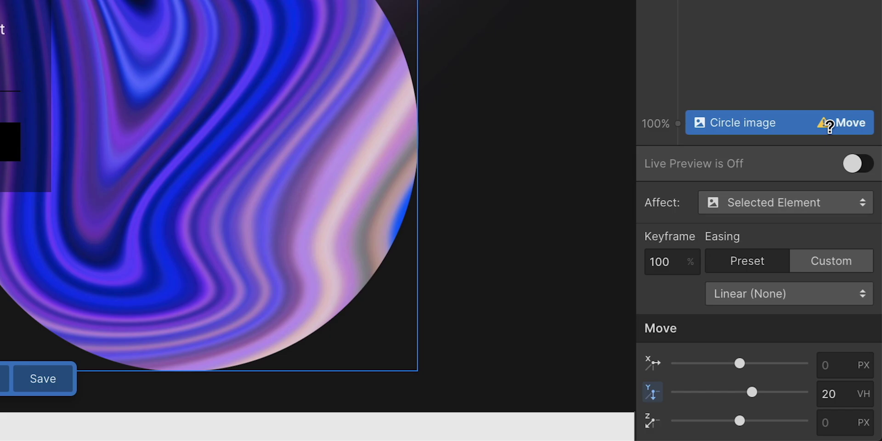
pyautogui.click(853, 164)
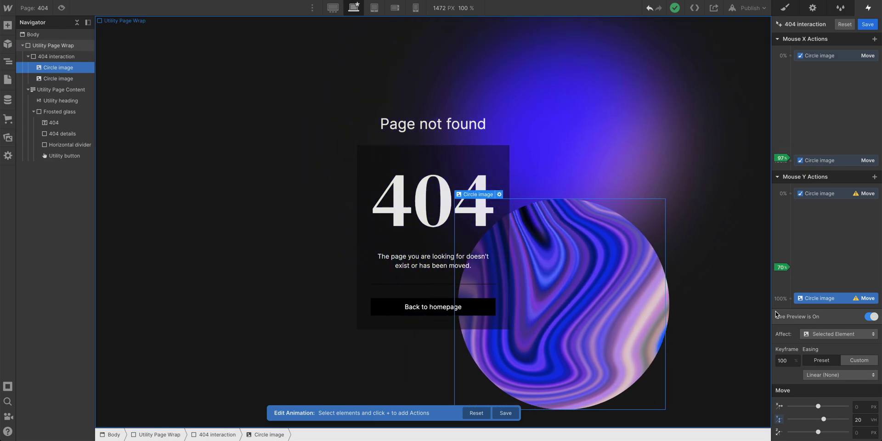
# Set the animation's Affect option to Class so every Circle image moves
pyautogui.click(814, 332)
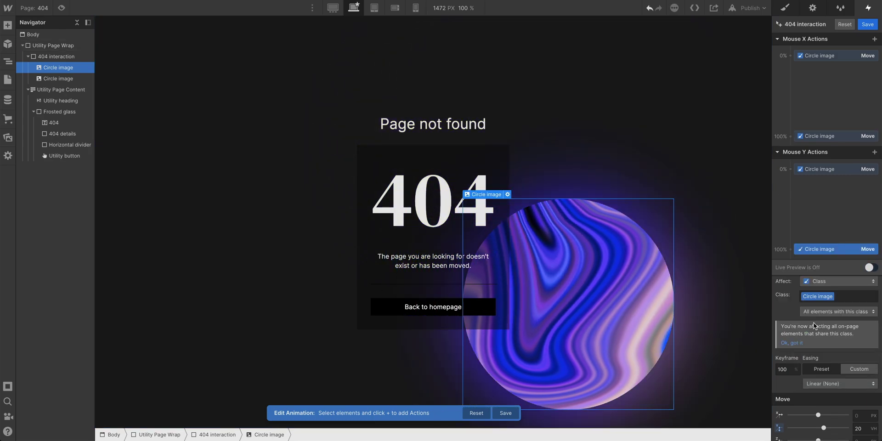
pyautogui.click(814, 324)
pyautogui.click(869, 268)
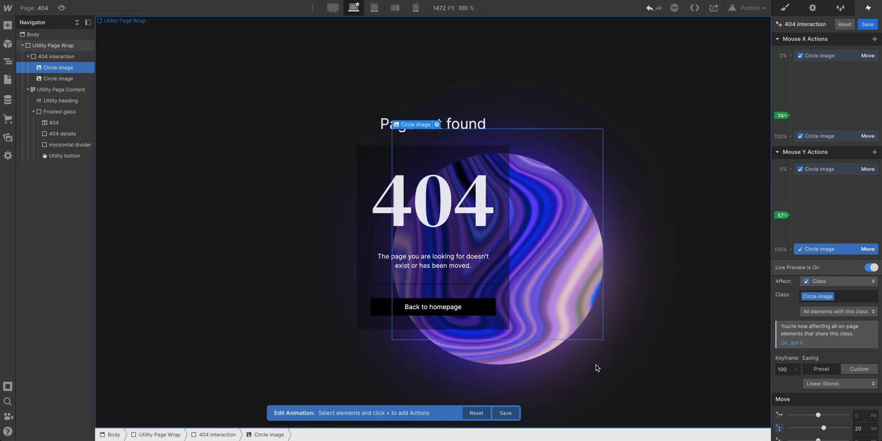
# Save, then widen the Mouse X keyframes to -30/30vw and Mouse Y to -30/30vh, and preview
pyautogui.click(873, 27)
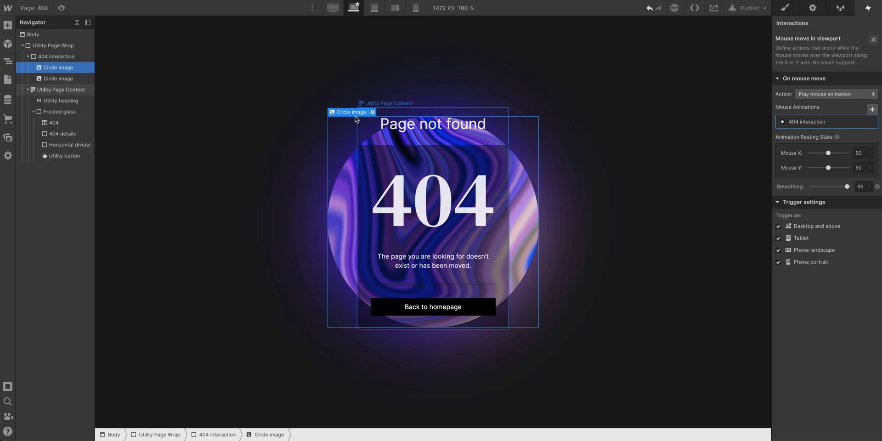
pyautogui.click(61, 8)
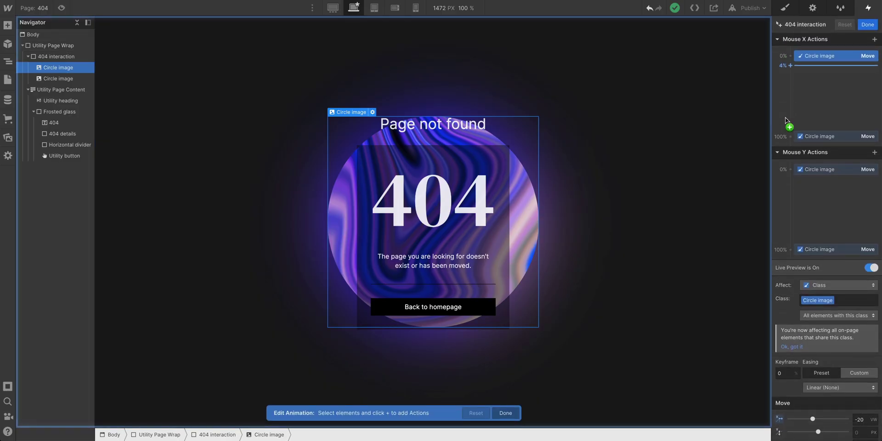
pyautogui.click(867, 419)
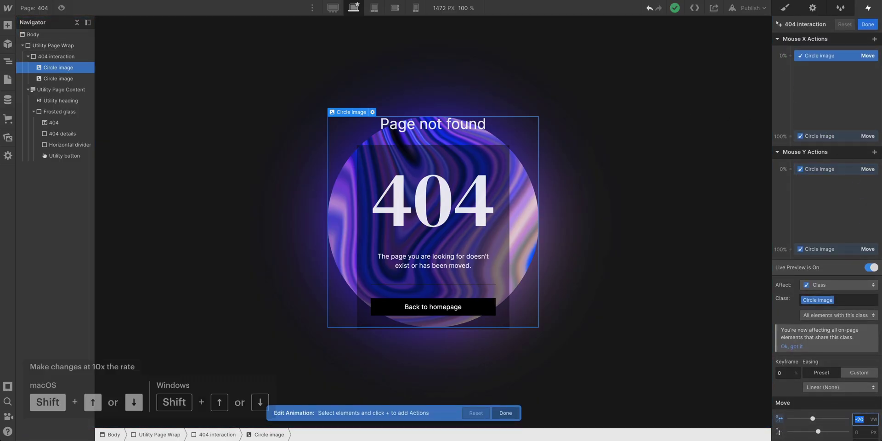
pyautogui.hotkey('shift', 'Down')
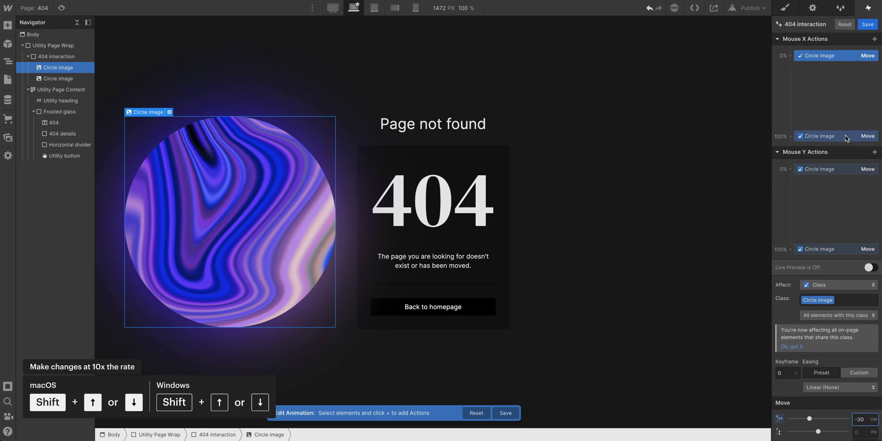
pyautogui.click(827, 136)
pyautogui.write('30')
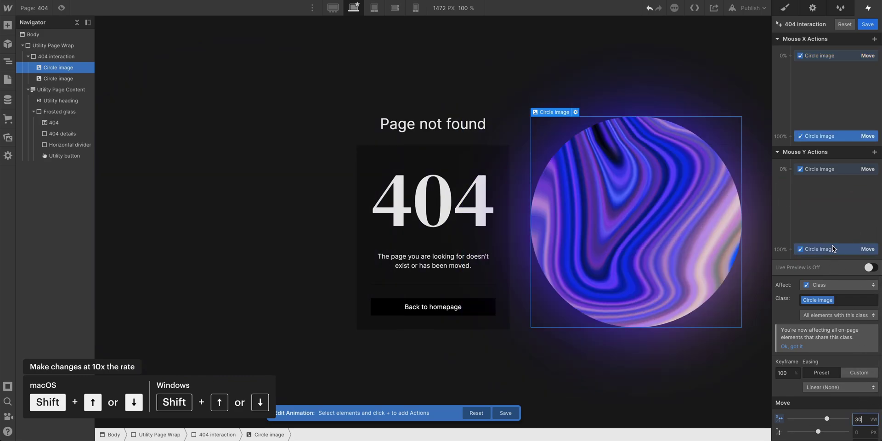
pyautogui.click(823, 169)
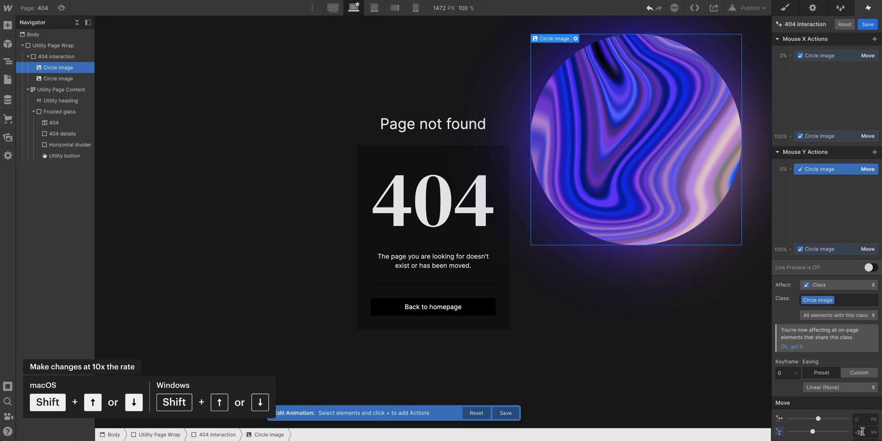
pyautogui.hotkey('shift', 'Down')
pyautogui.click(826, 248)
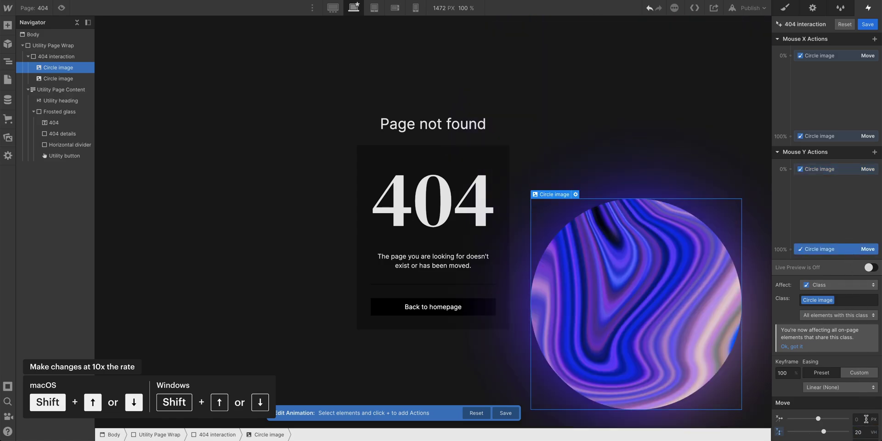
pyautogui.click(62, 8)
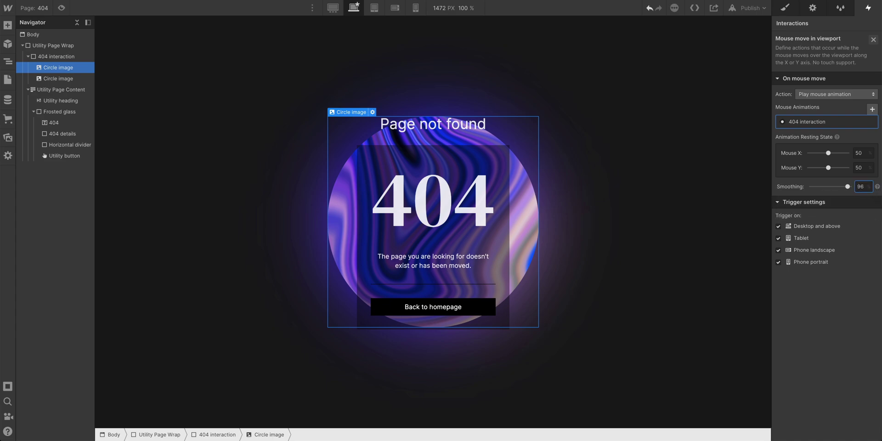
# Preview the smoothed circle movement, then select the Frosted glass card on the canvas
pyautogui.click(61, 8)
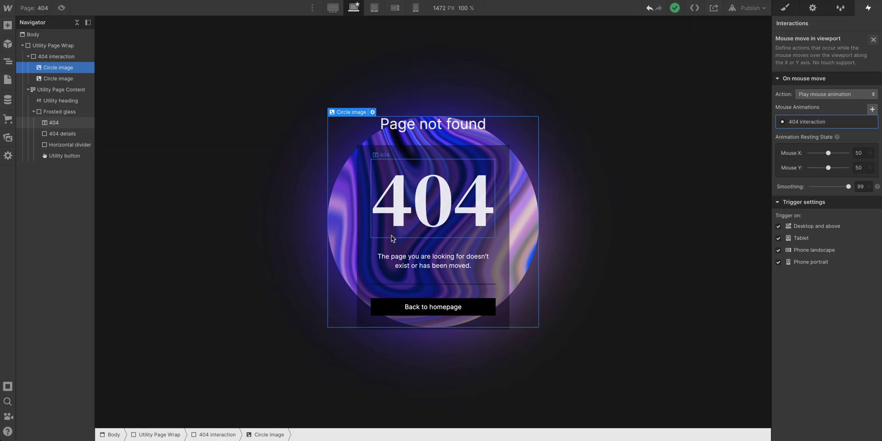
pyautogui.click(366, 161)
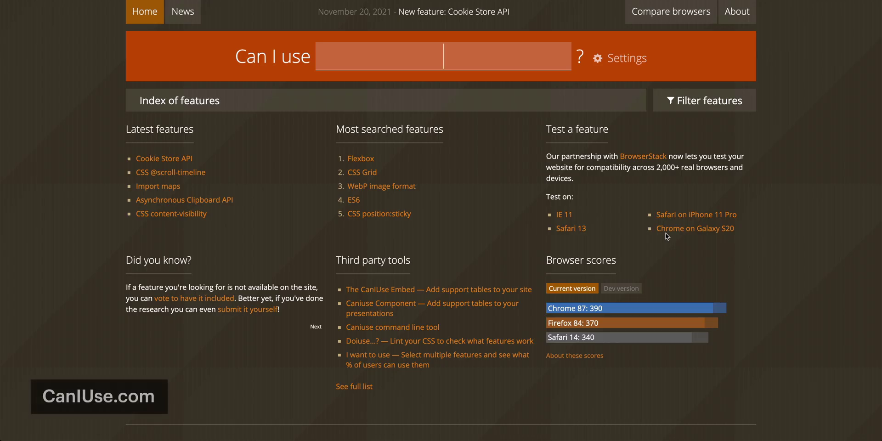
# Search Can I use for 'backdrop-filter' browser support
pyautogui.write('b')
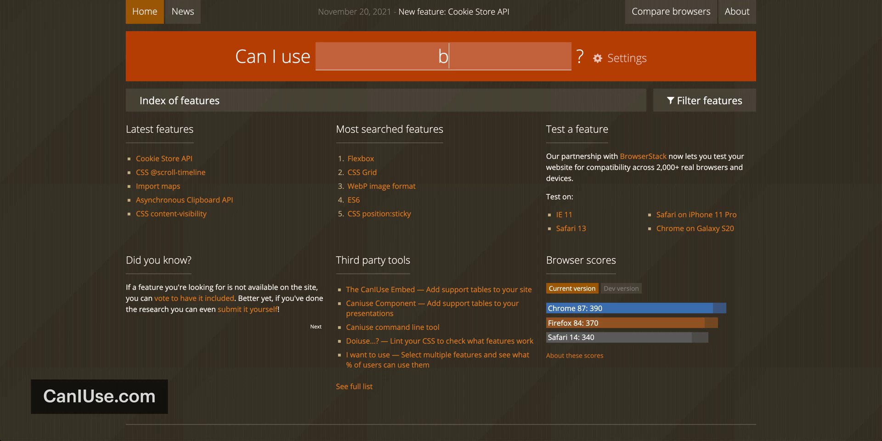
pyautogui.write('ackdrop')
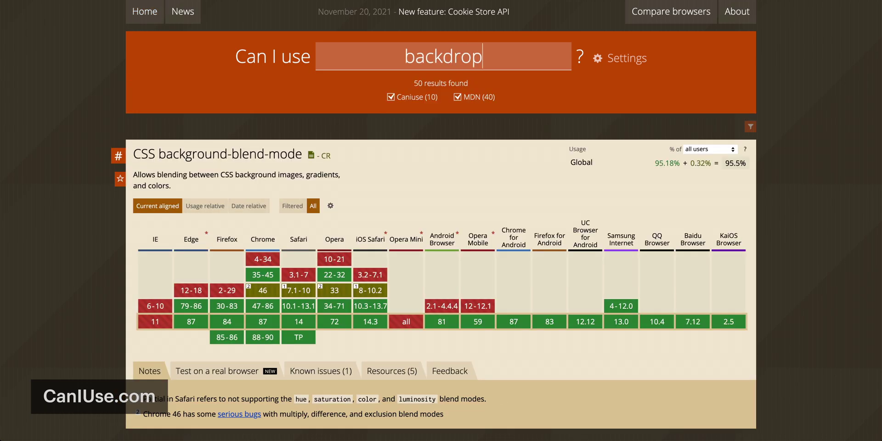
pyautogui.write('-filter')
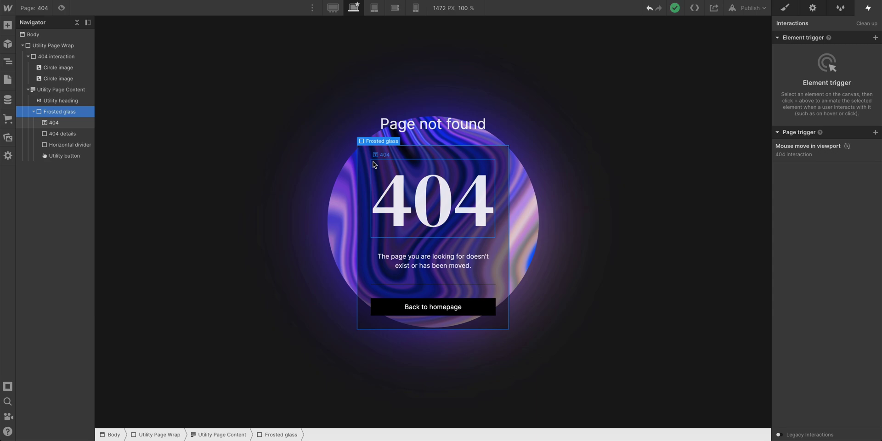
# Add an Embed element from the Add panel into the page Body
pyautogui.click(8, 25)
pyautogui.scroll(-5, 67, 260)
pyautogui.scroll(-3, 67, 260)
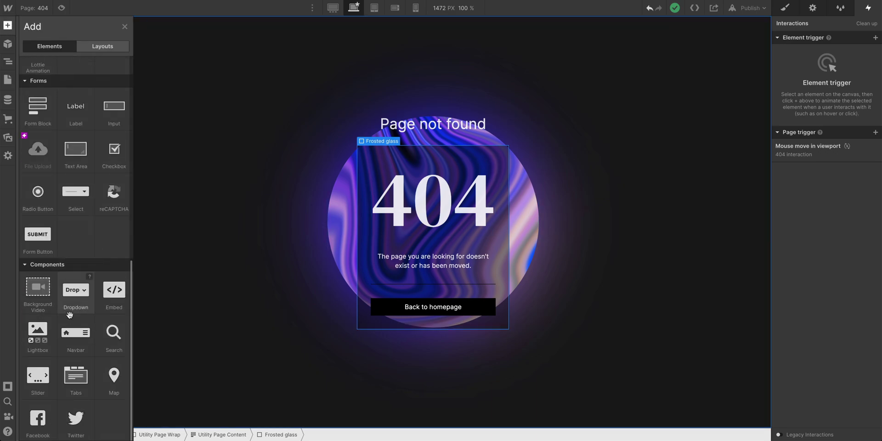
pyautogui.moveTo(113, 292)
pyautogui.mouseDown()
pyautogui.moveTo(53, 78)
pyautogui.moveTo(60, 39)
pyautogui.mouseUp()
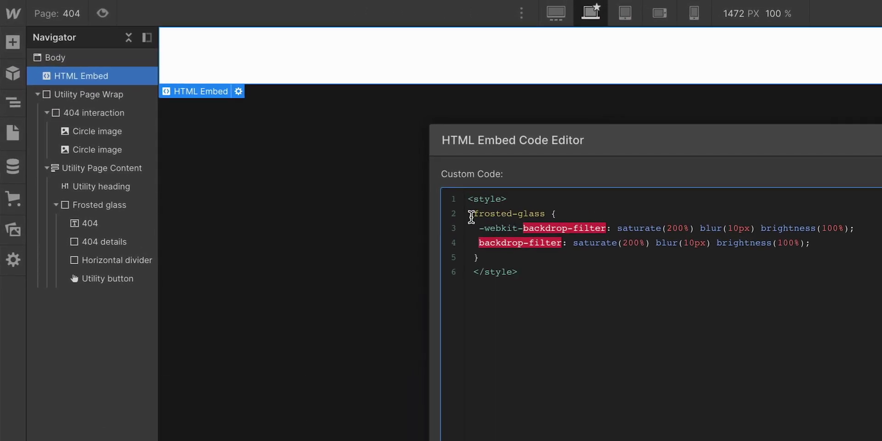
# Review the pasted .frosted-glass backdrop-filter code: saturate 200, 10px blur, brightness
pyautogui.moveTo(545, 214); pyautogui.dragTo(467, 214)
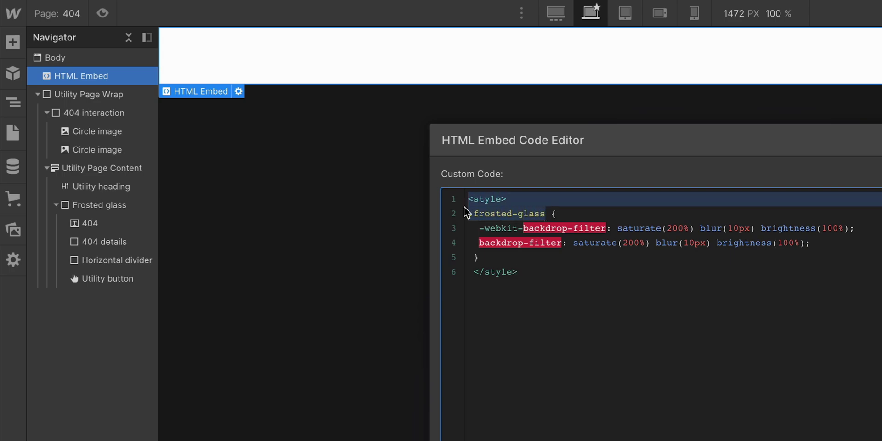
pyautogui.click(518, 213)
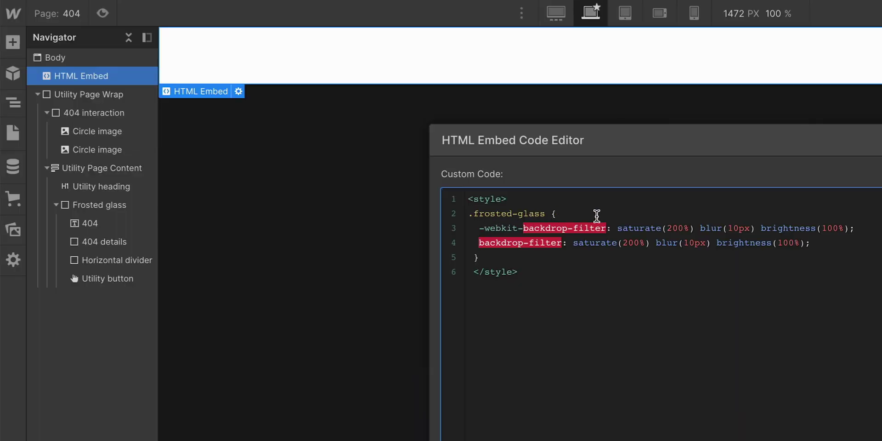
pyautogui.doubleClick(630, 227)
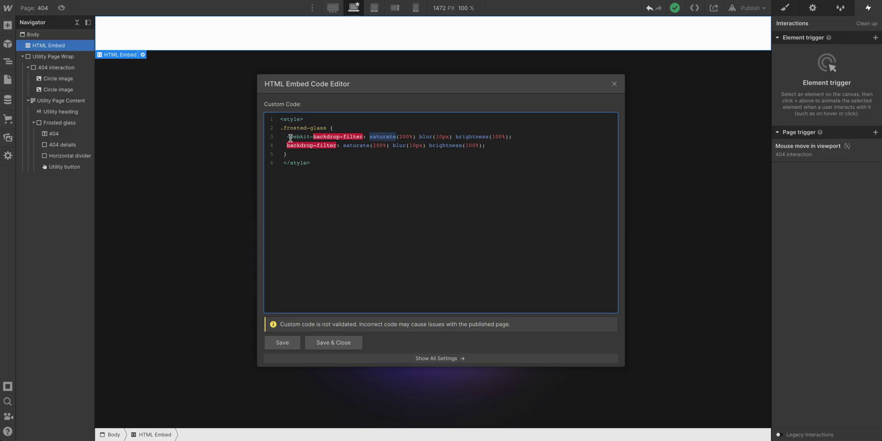
pyautogui.doubleClick(403, 137)
pyautogui.doubleClick(435, 136)
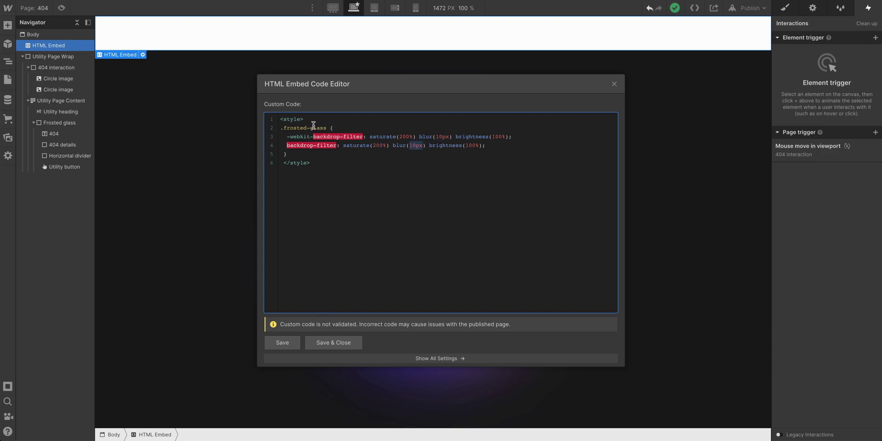
# Save the embed, preview, then raise its blur from 10px to 30px and save again
pyautogui.click(347, 344)
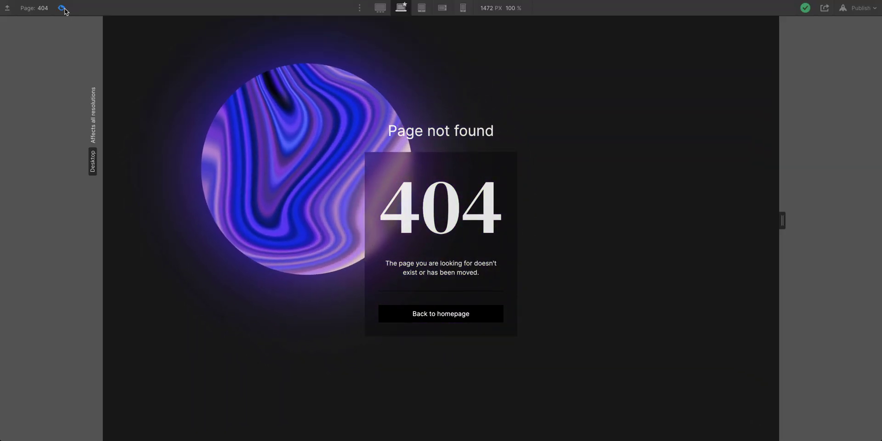
pyautogui.click(62, 9)
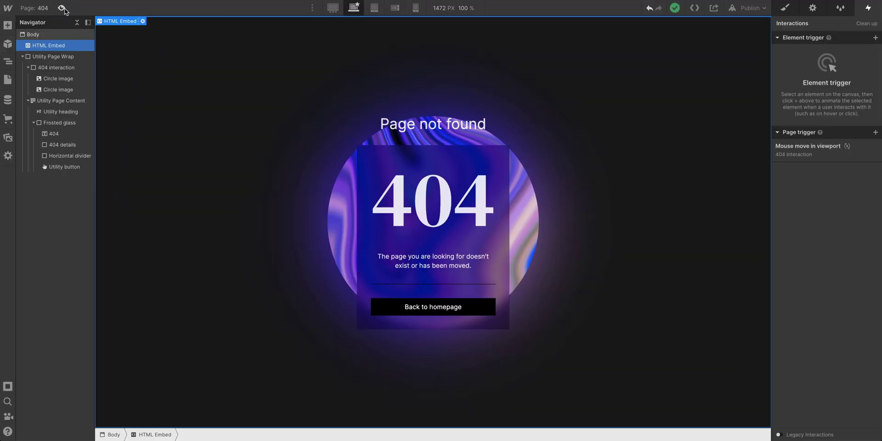
pyautogui.doubleClick(70, 48)
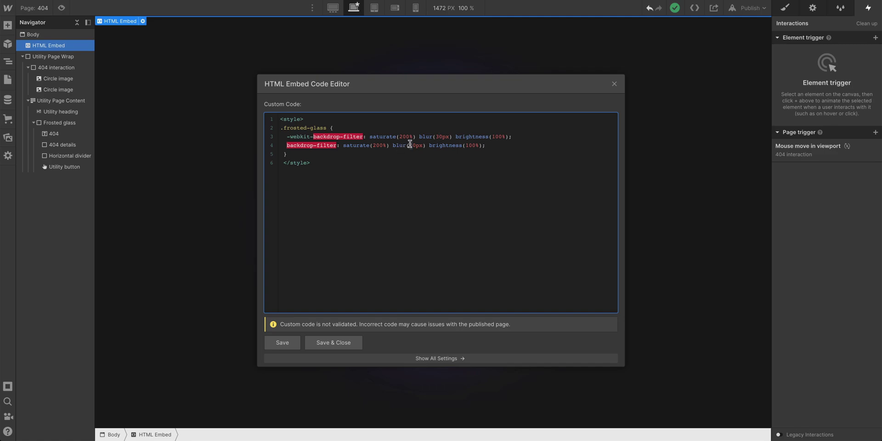
pyautogui.click(332, 347)
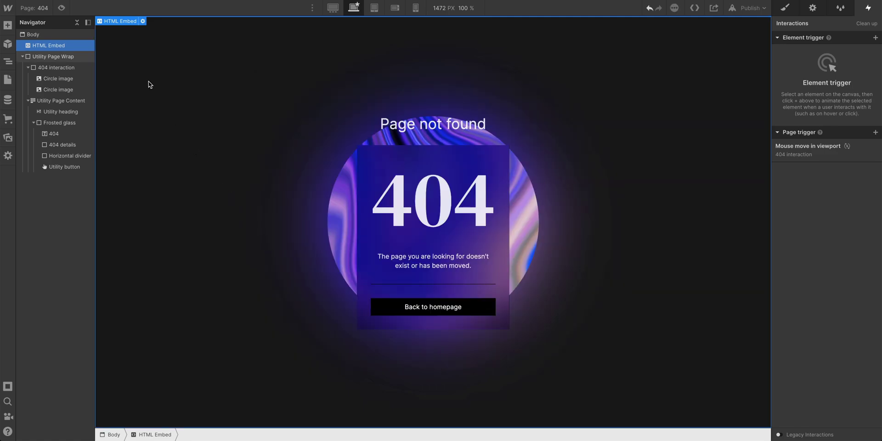
# Preview the finished frosted-glass 404 page and test the effect with the mouse
pyautogui.click(62, 9)
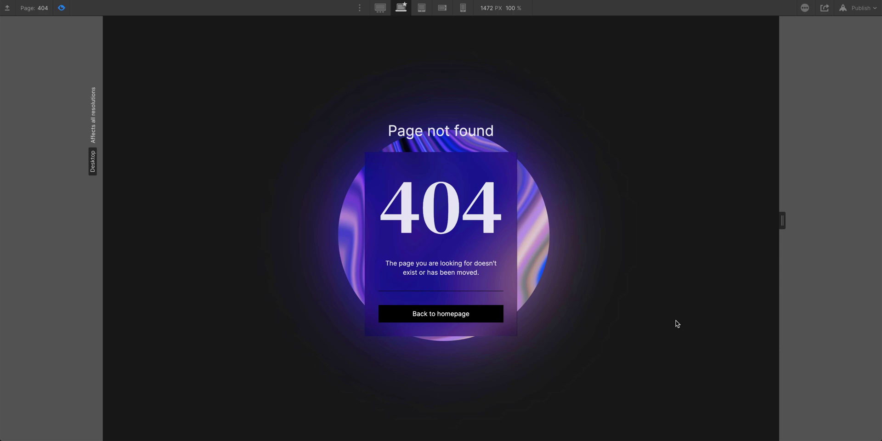